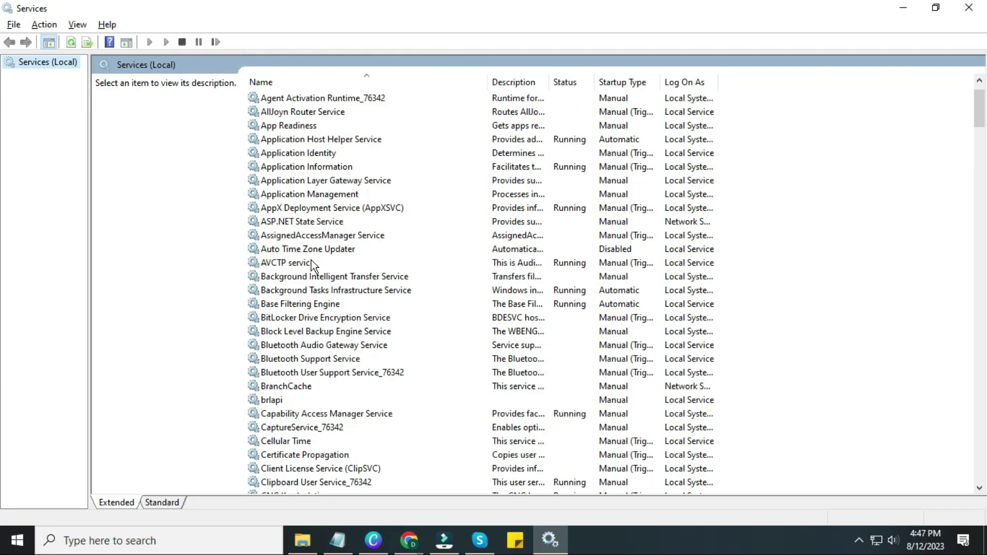
Find the Windows Update service in the services list and open its properties.
scroll(311, 265, "down", 13)
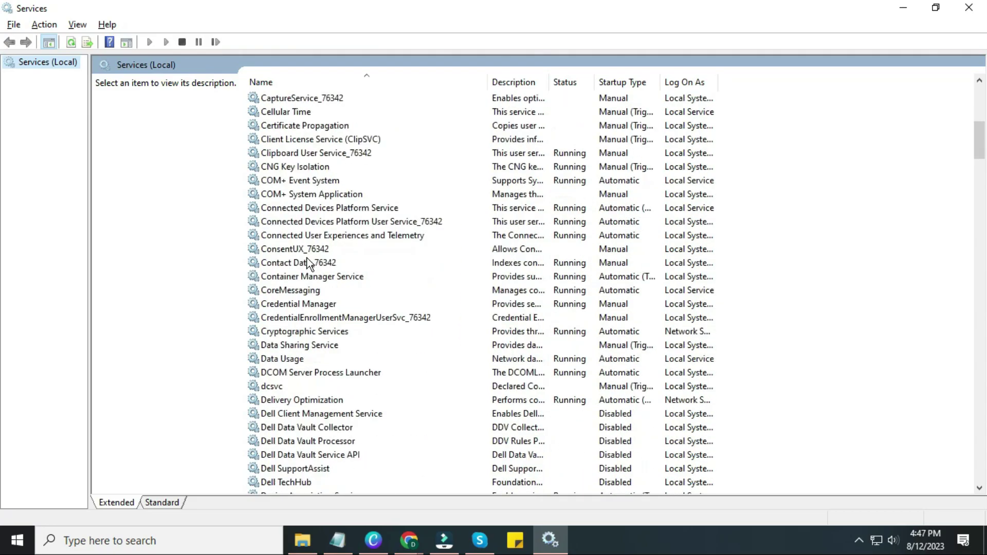
scroll(282, 333, "down", 17)
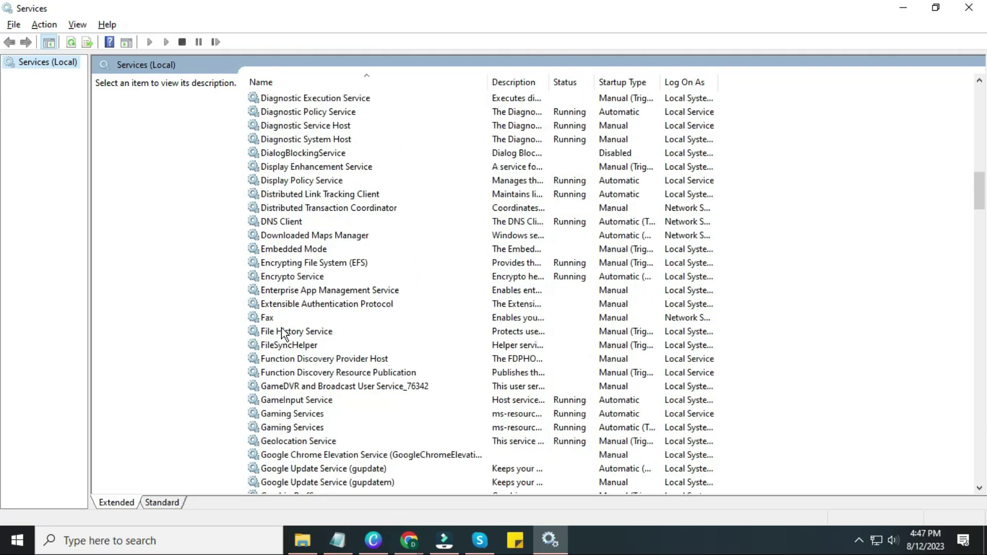
scroll(283, 333, "down", 15)
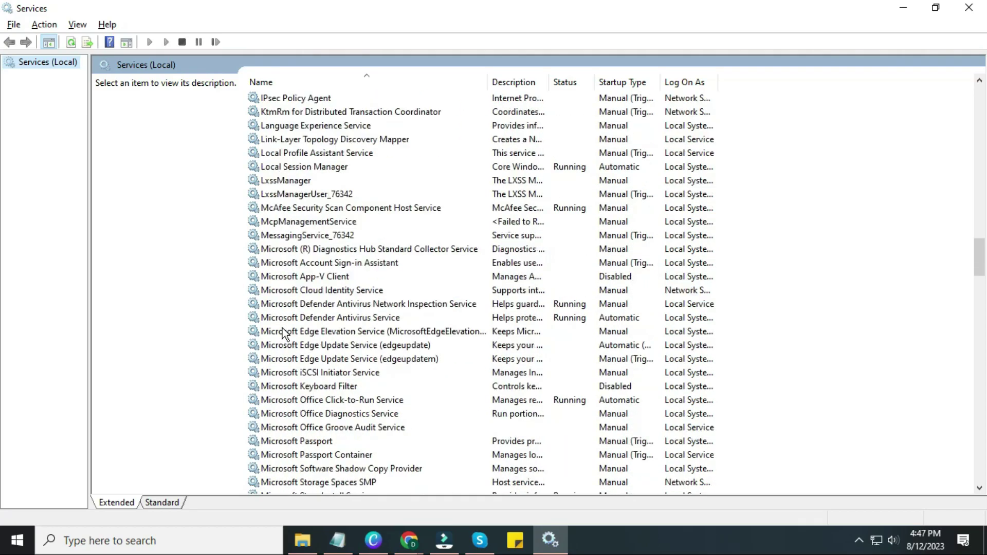
scroll(286, 333, "down", 10)
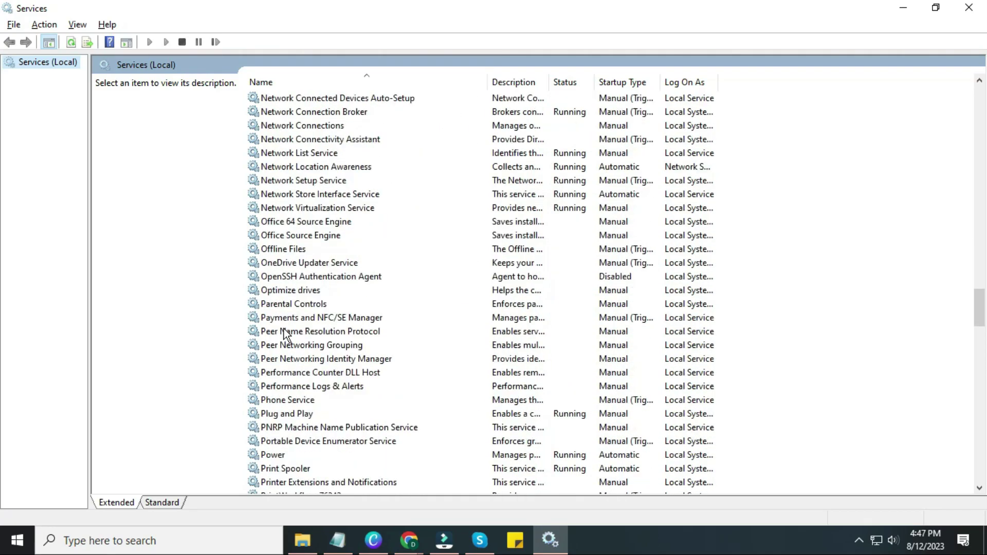
scroll(286, 333, "down", 13)
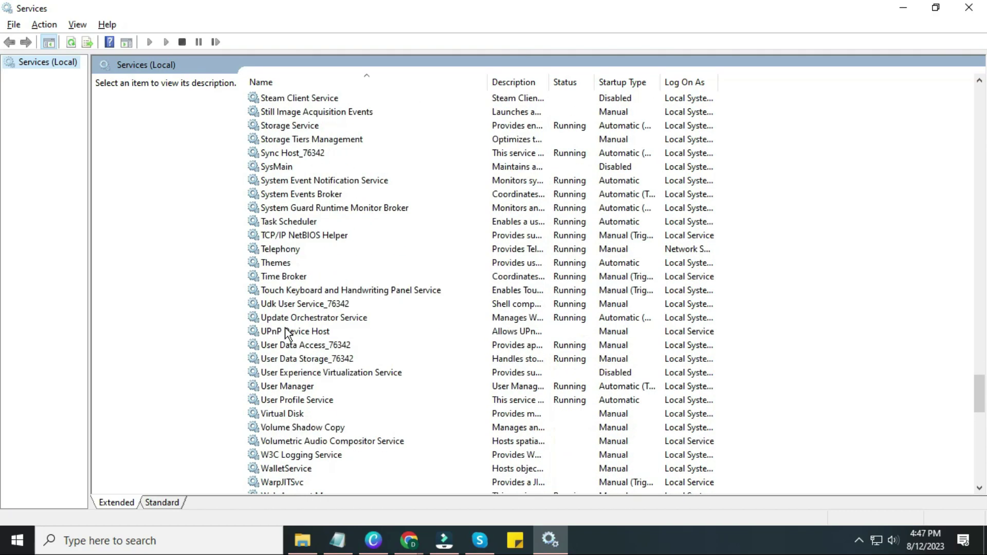
scroll(286, 333, "down", 6)
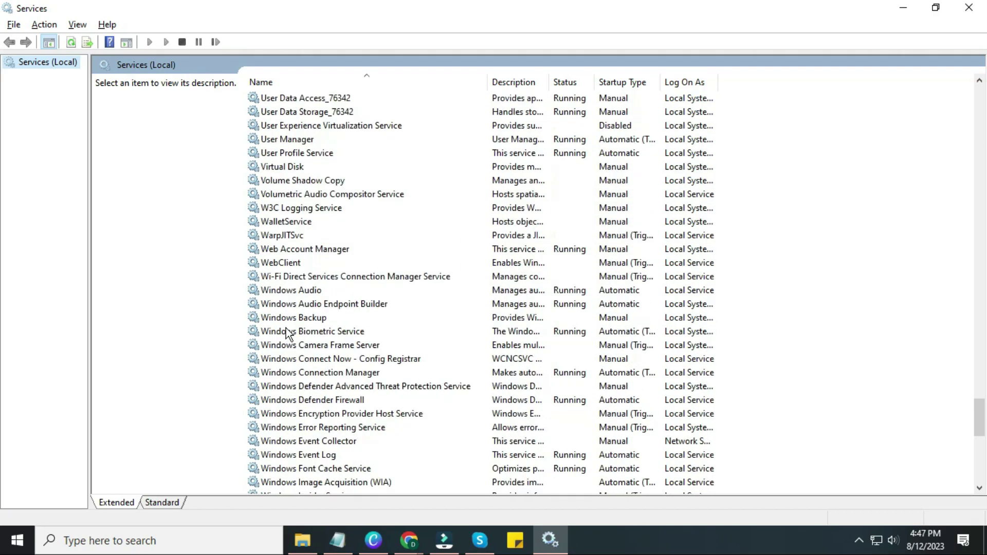
scroll(286, 333, "down", 2)
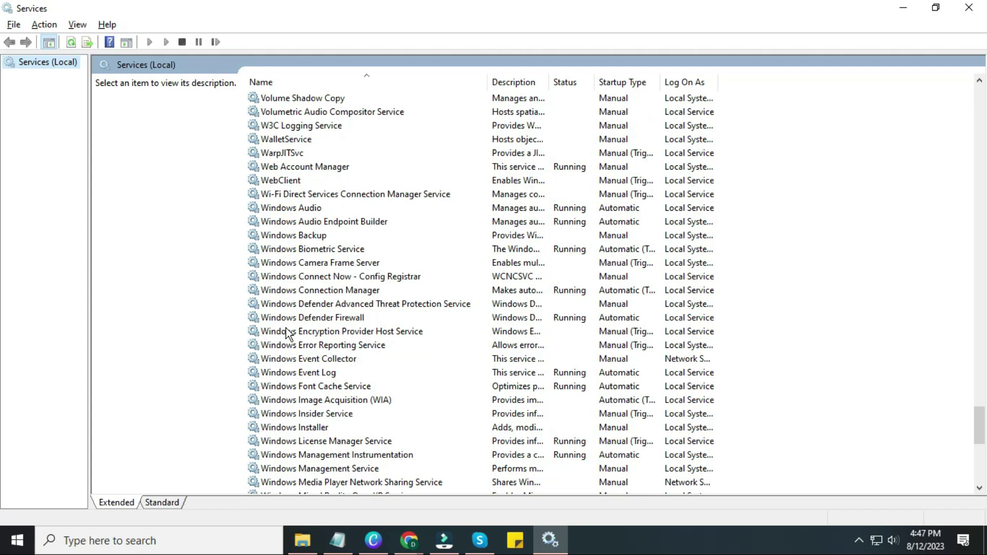
scroll(288, 335, "down", 6)
scroll(290, 308, "down", 3)
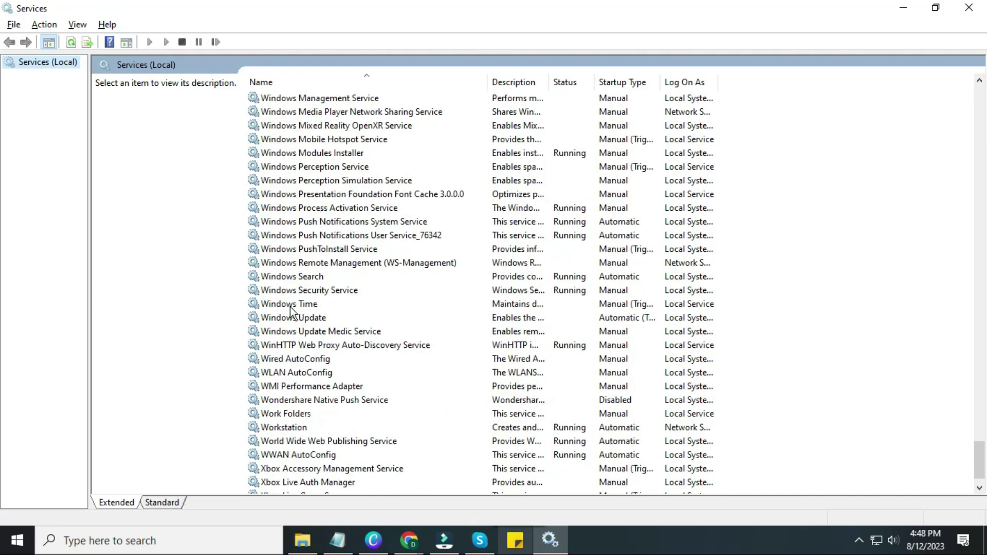
left_click(330, 317)
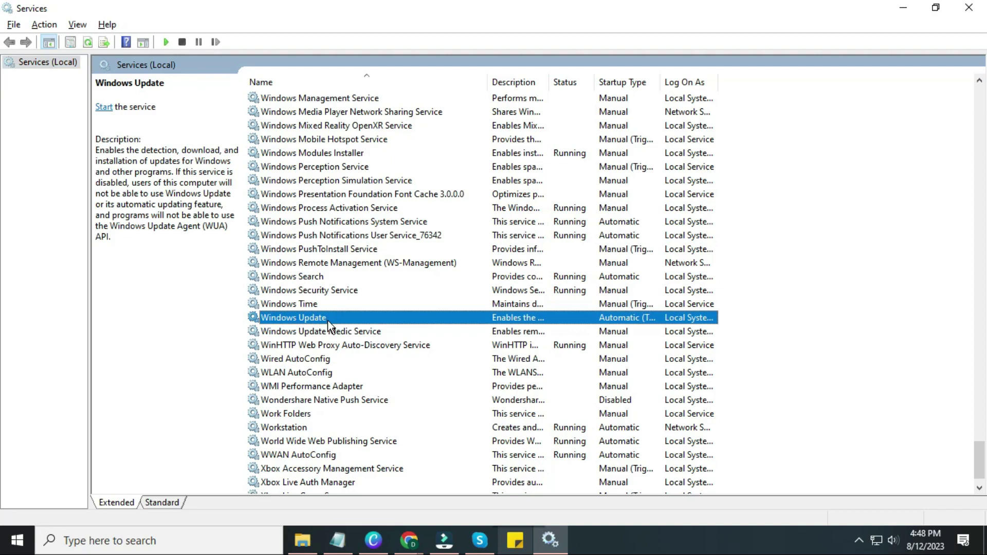
right_click(336, 320)
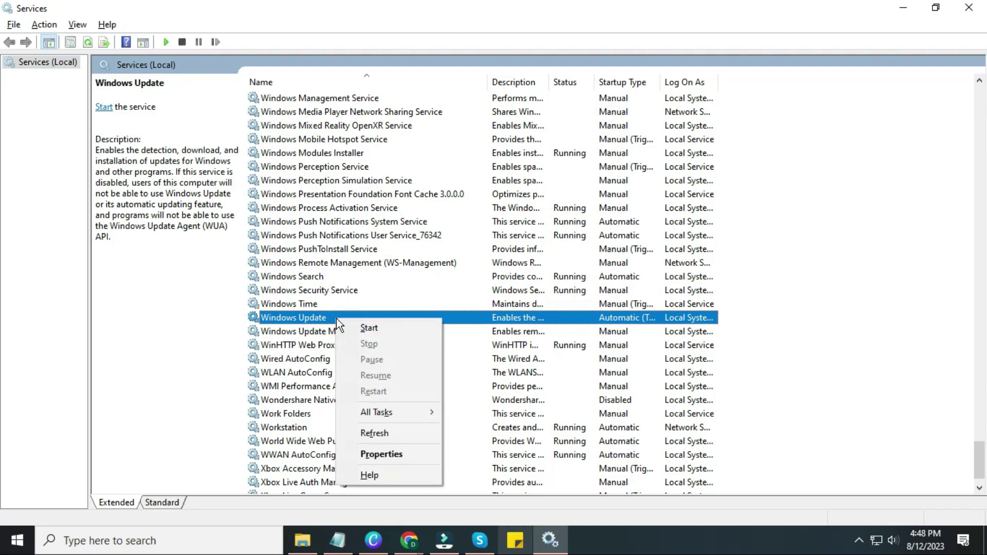
left_click(366, 454)
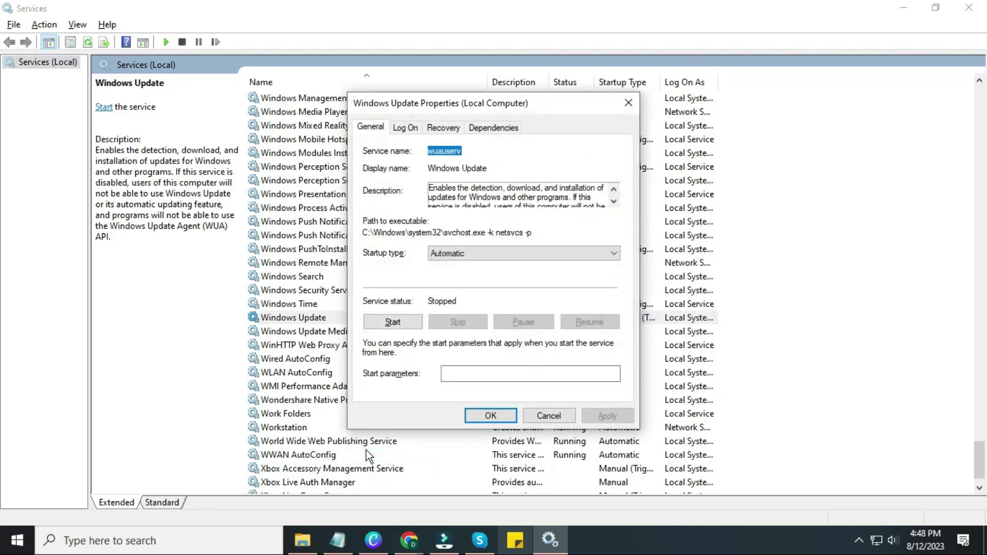
Set the Windows Update service's startup type to Automatic, confirm the properties, and close the Services window.
left_click(446, 254)
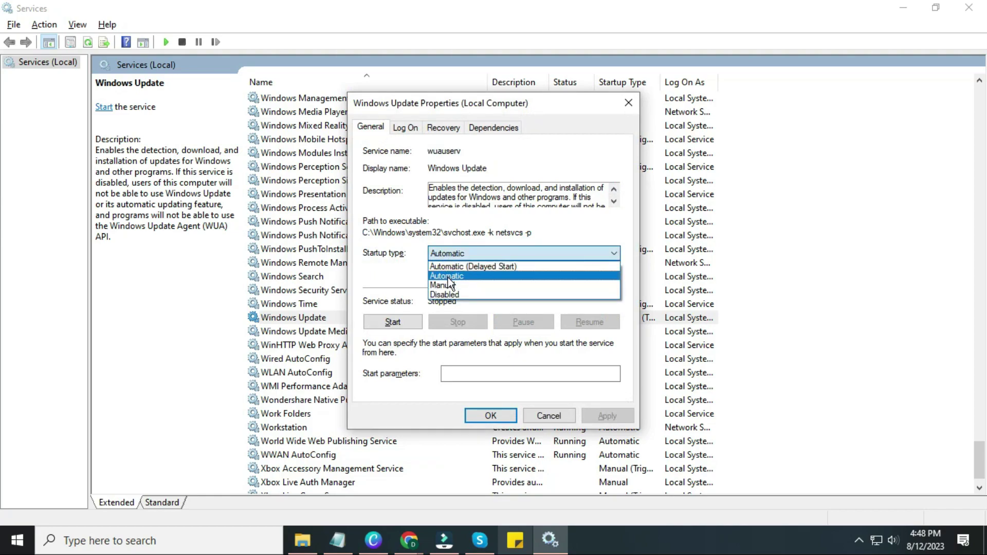
left_click(450, 277)
left_click(614, 416)
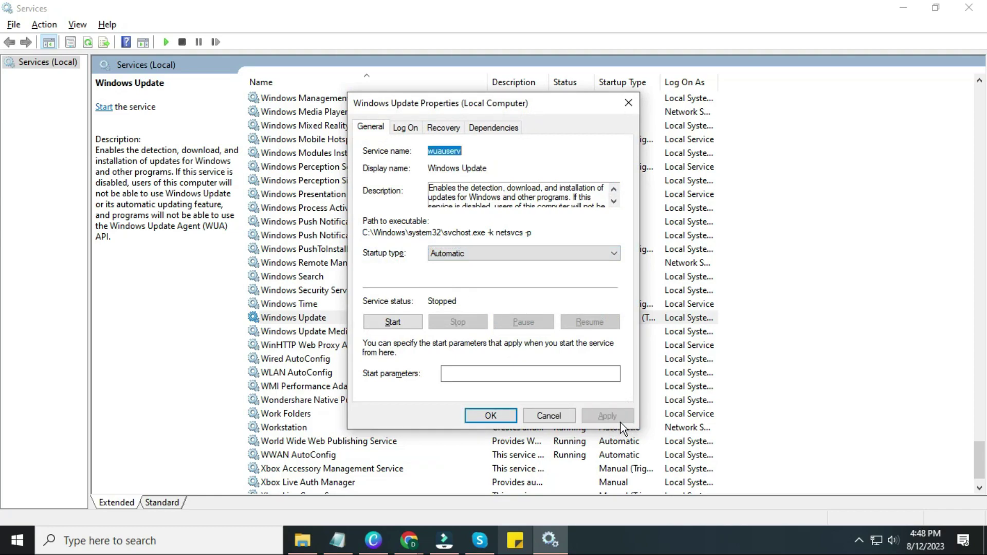
left_click(493, 416)
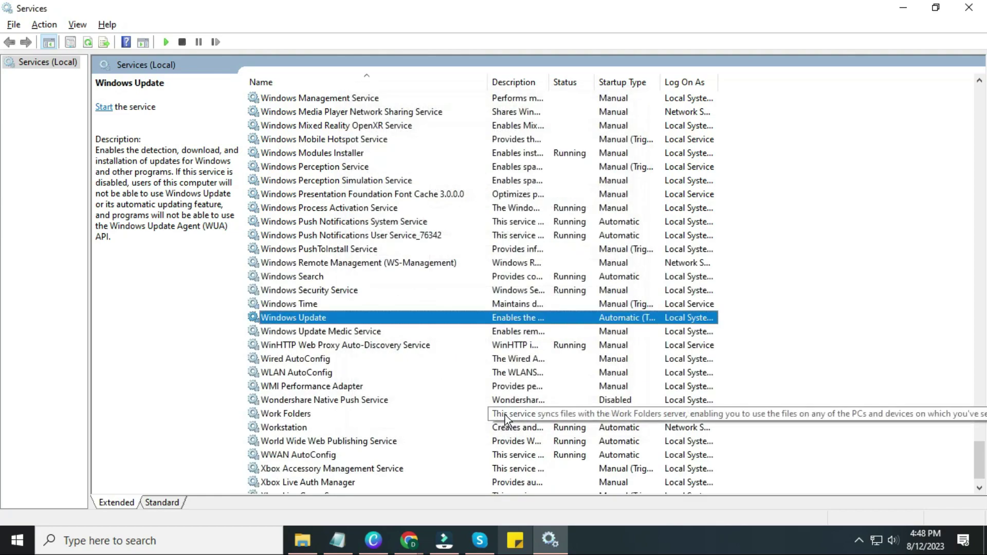
left_click(976, 14)
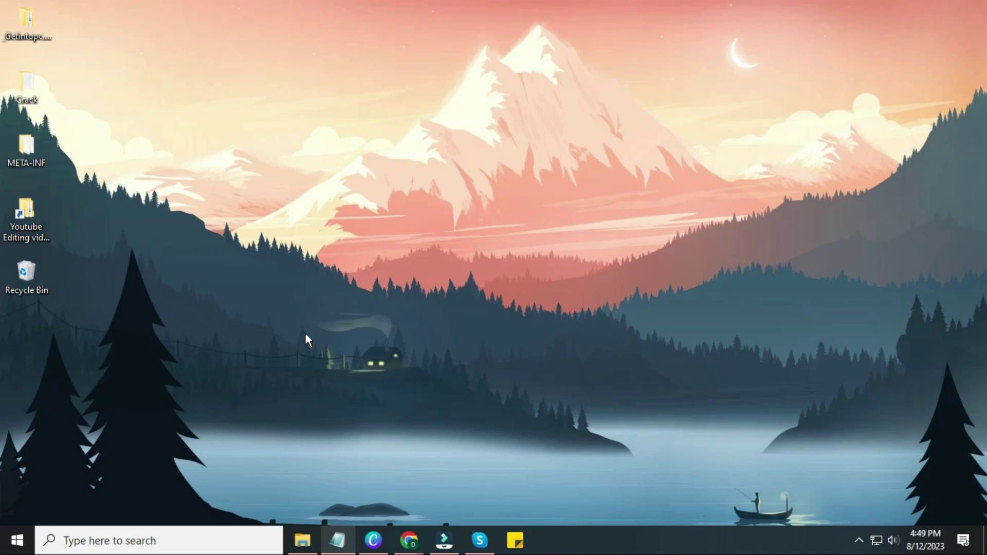
Search Windows for "windows update", open the Check for updates settings in a maximized window, and run an update check.
left_click(47, 540)
type("windows ")
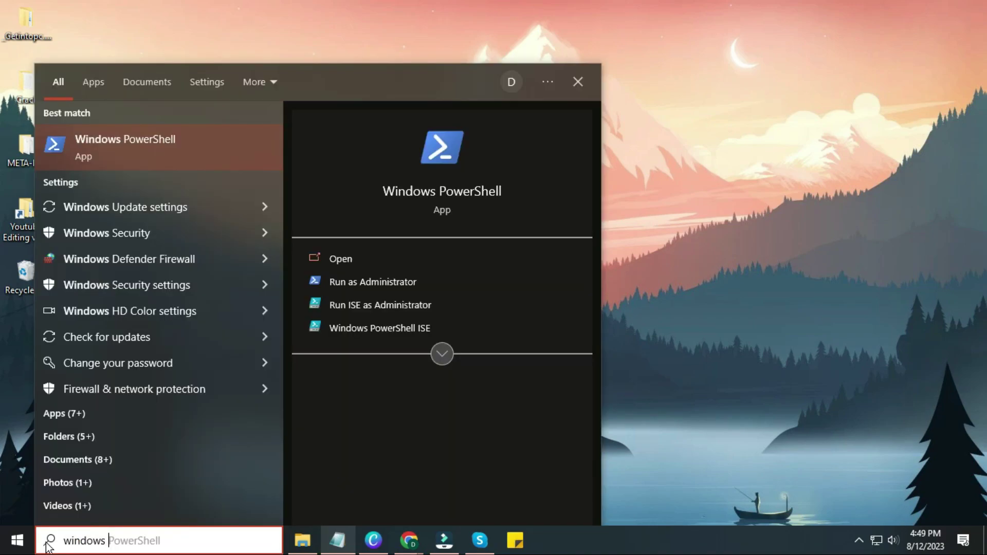
type("update")
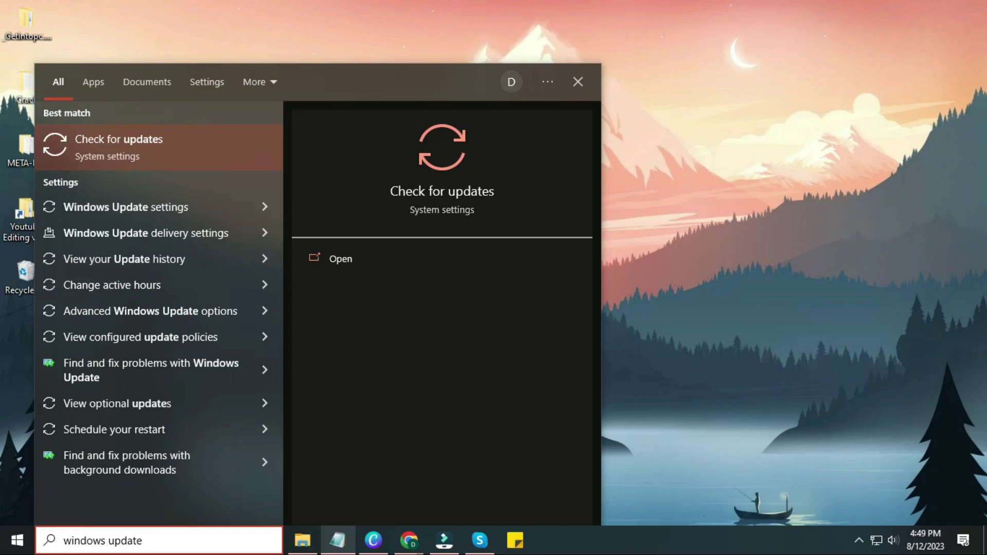
left_click(153, 154)
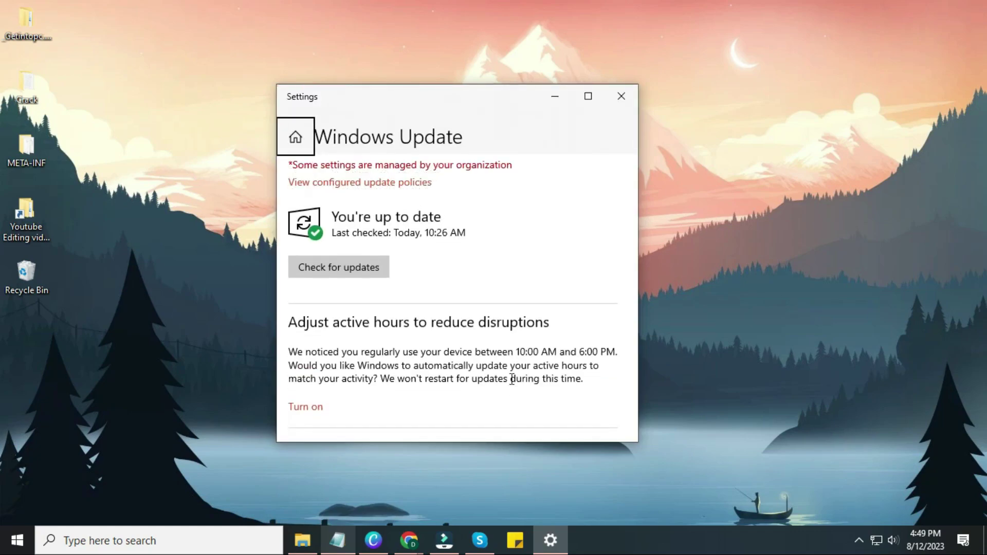
left_click(588, 96)
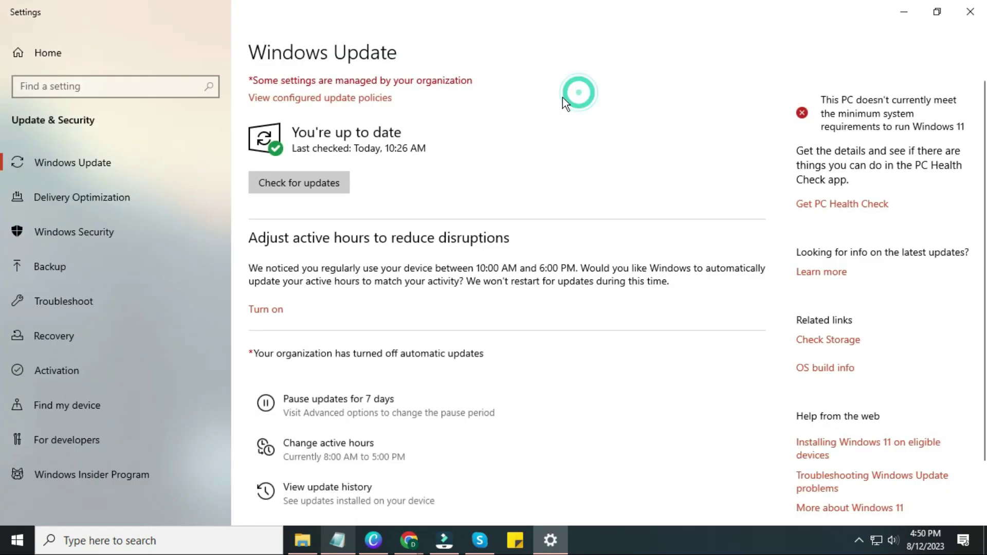
left_click(281, 183)
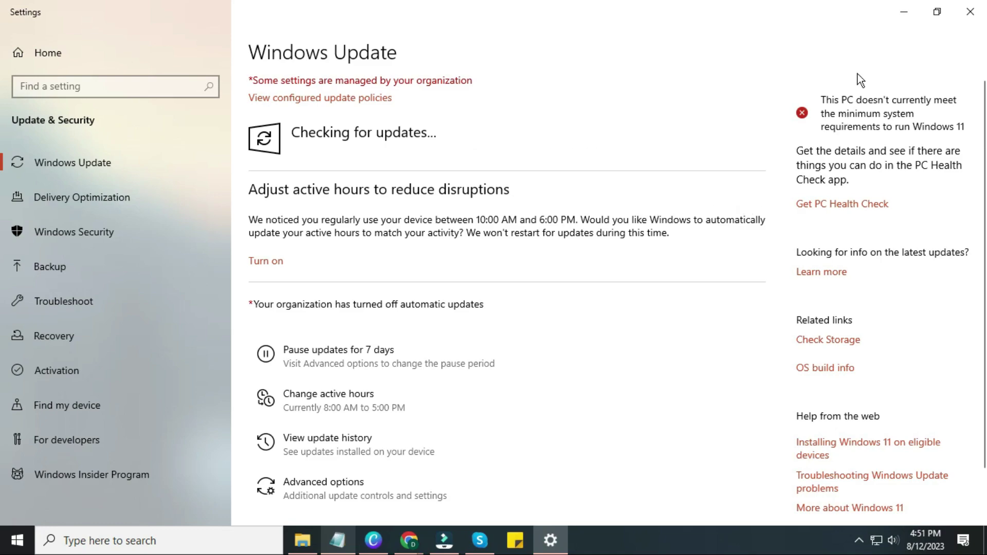
left_click(901, 17)
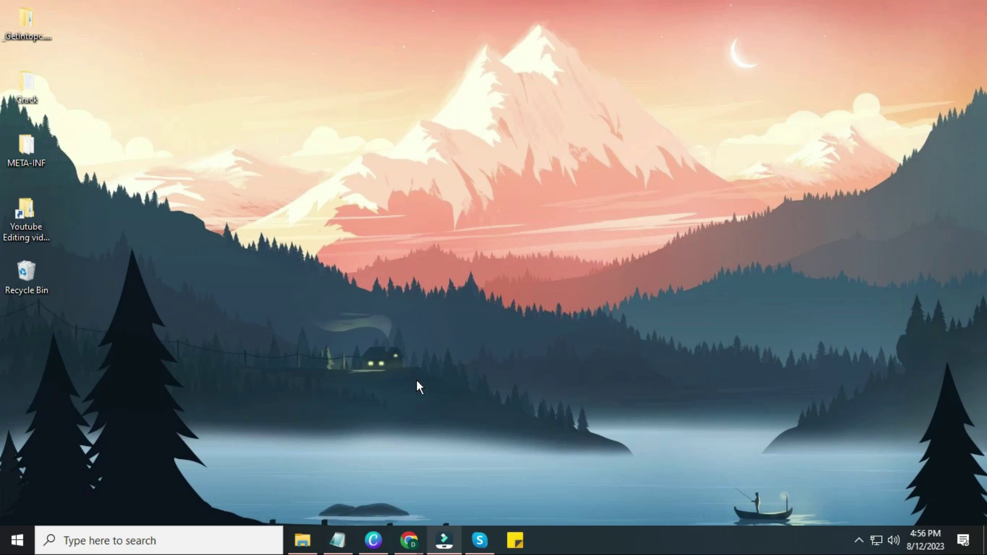
Search Windows for "apps & features" and open the Apps & features system settings.
left_click(137, 539)
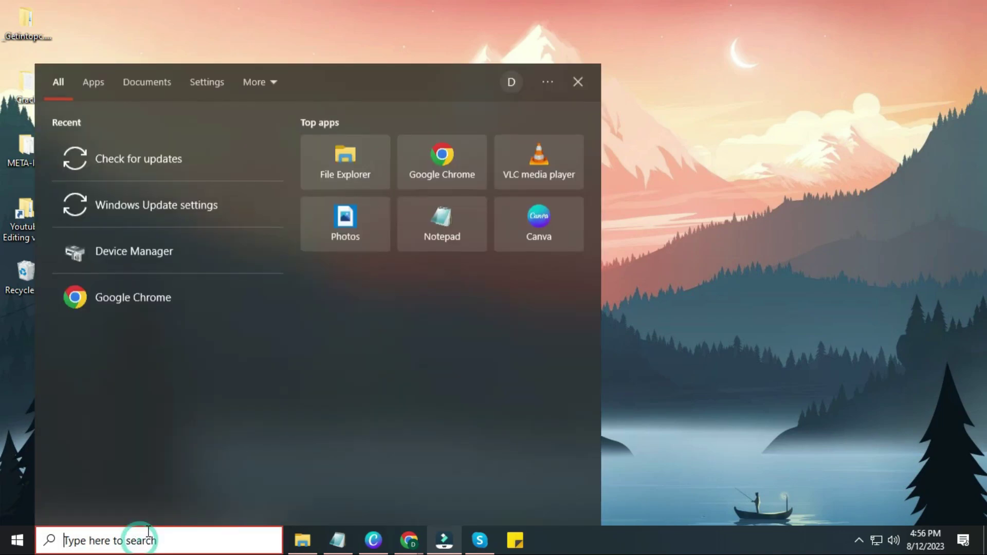
type("apps")
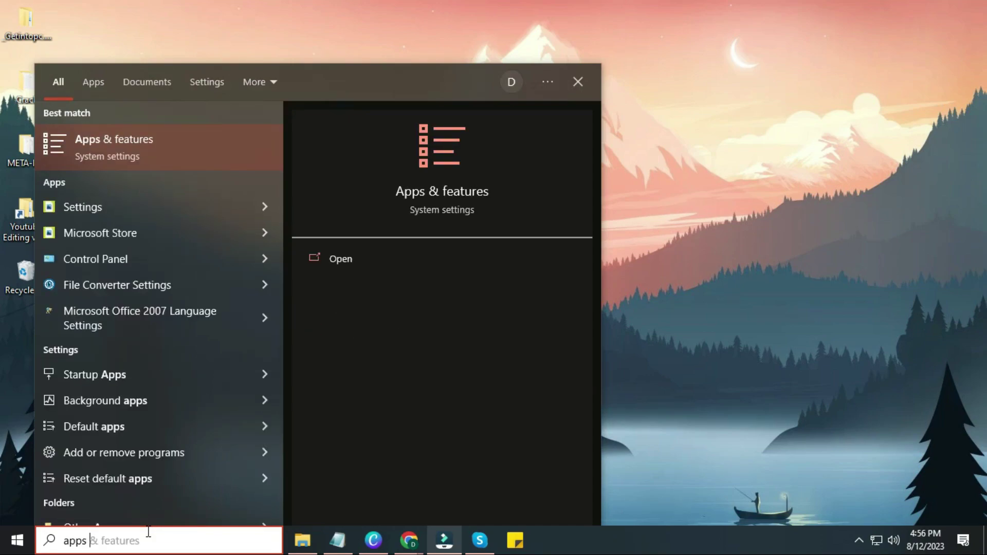
type(" & ")
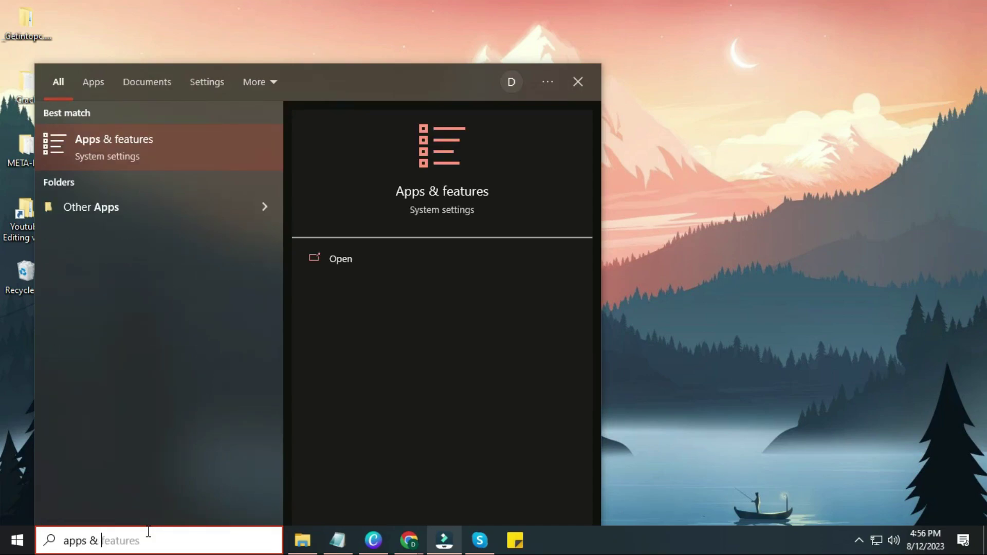
type("fea")
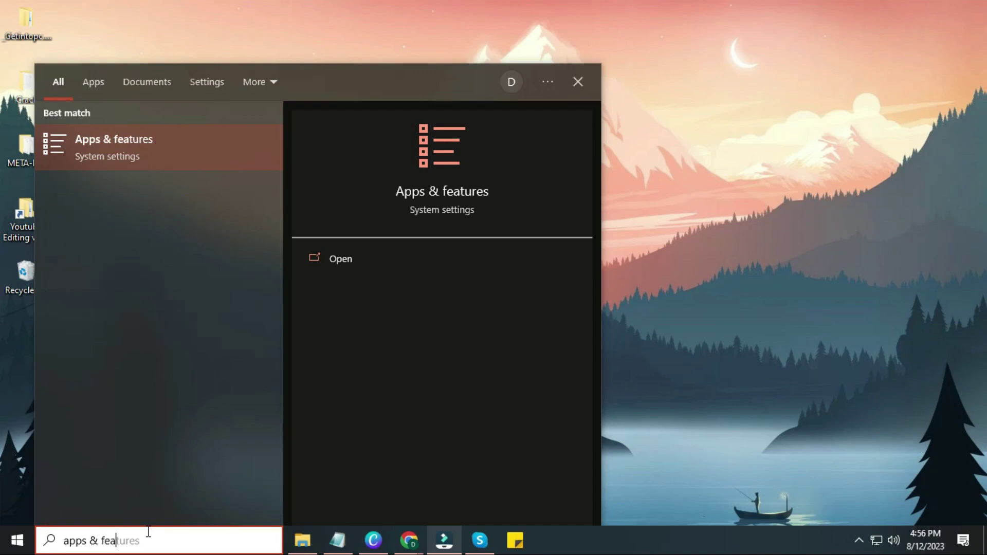
type("tures")
left_click(134, 156)
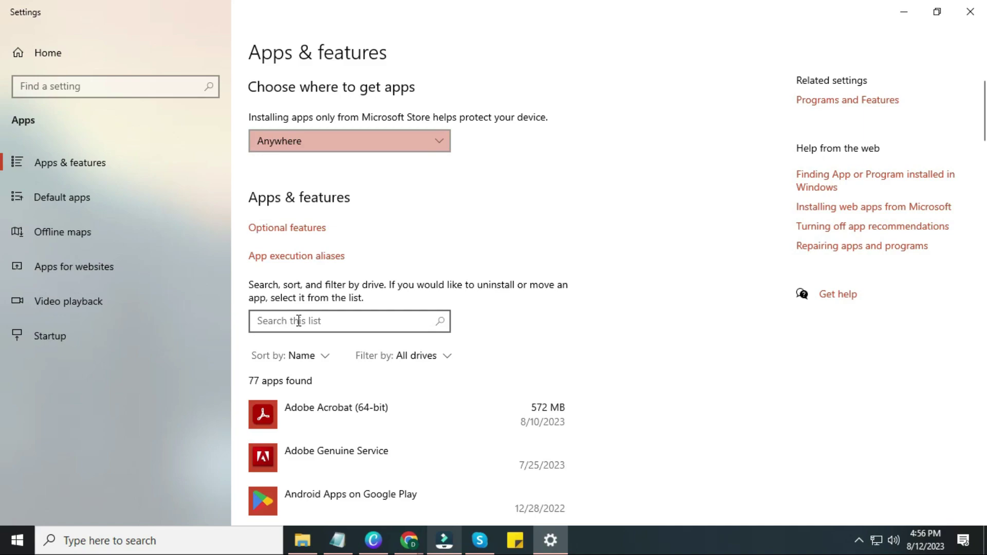
Filter the installed apps list by "Microsoft store" and open the advanced options of Microsoft Store.
scroll(298, 320, "down", 1)
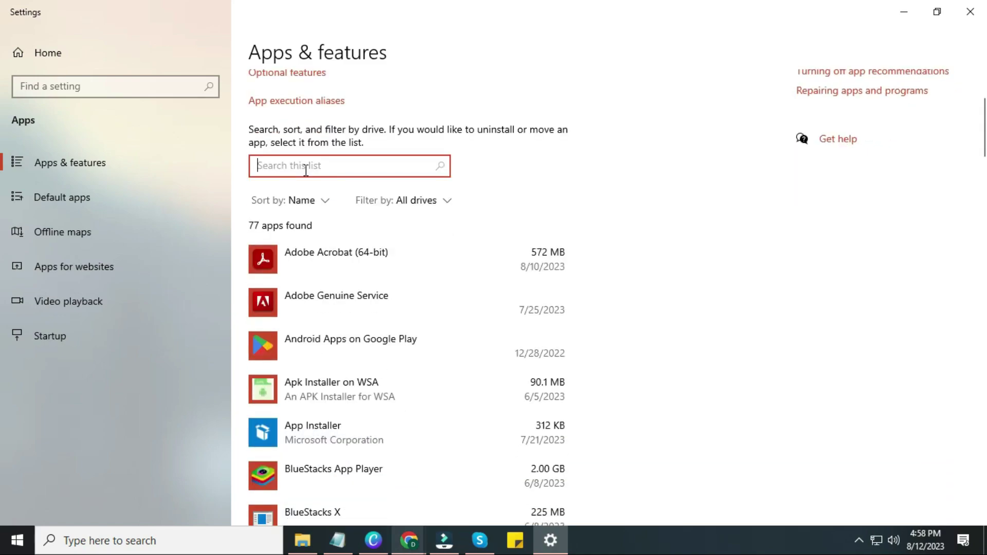
type("micr")
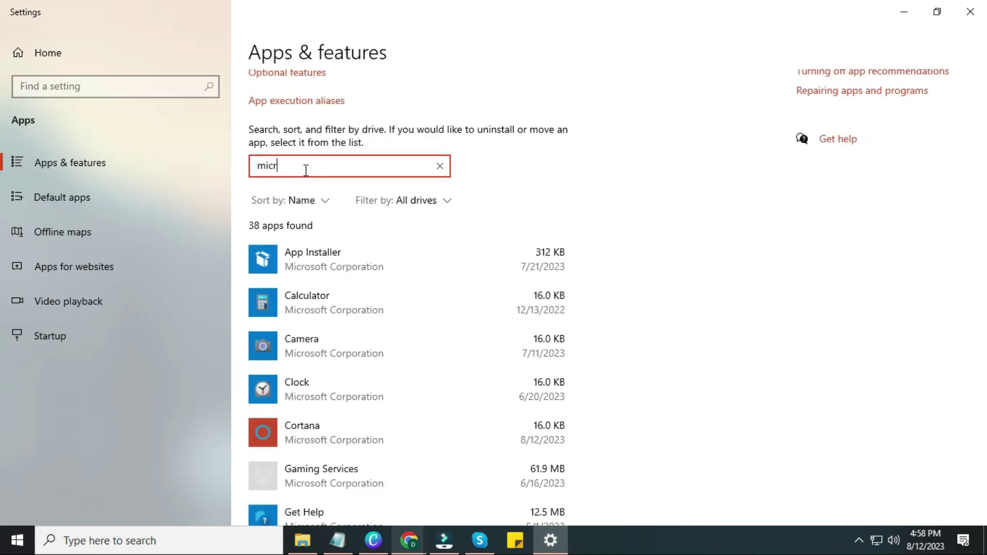
type("osoft")
scroll(311, 179, "up", 3)
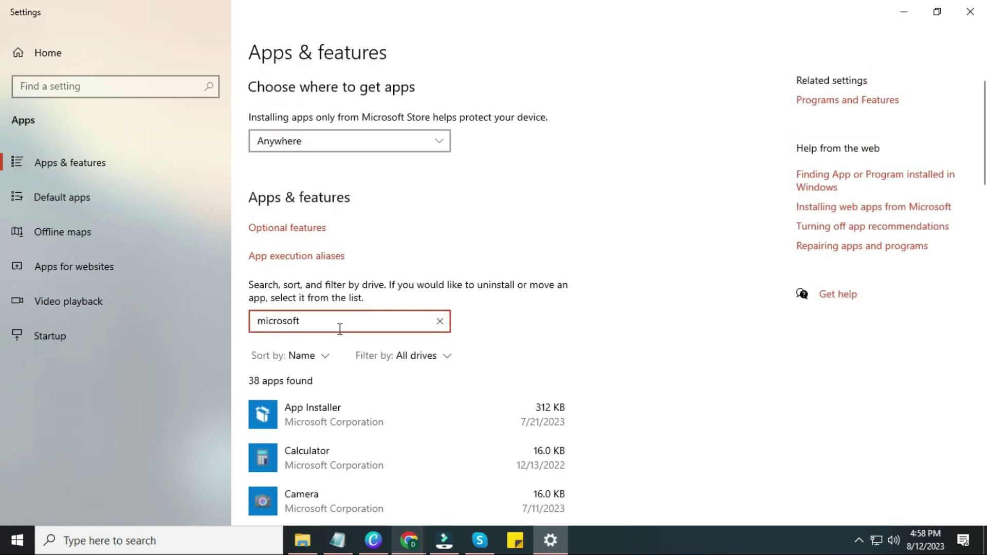
key("ctrl+a")
type("Microsoft store")
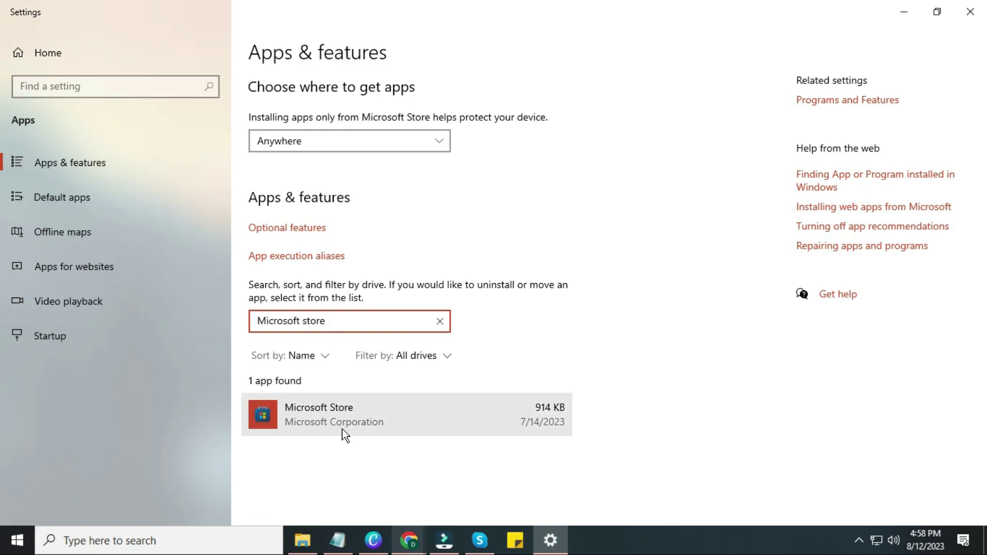
left_click(370, 422)
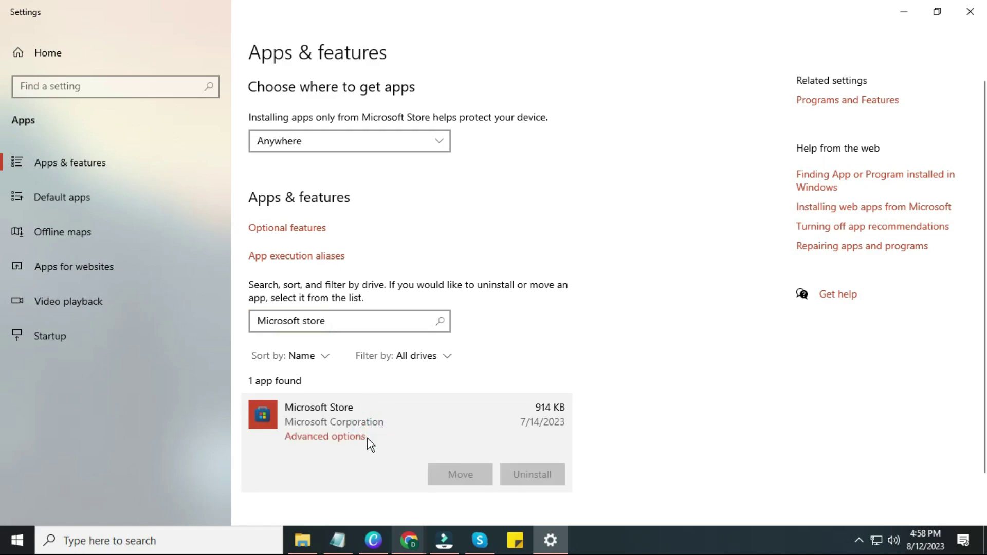
left_click(306, 440)
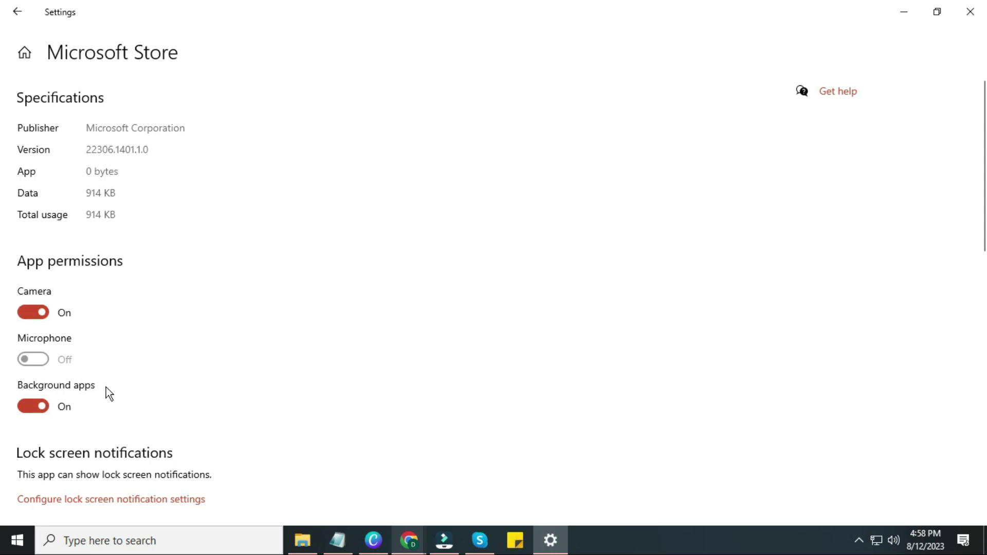
Reset the Microsoft Store app, confirm the deletion of its data, and close the Settings window.
scroll(100, 301, "down", 9)
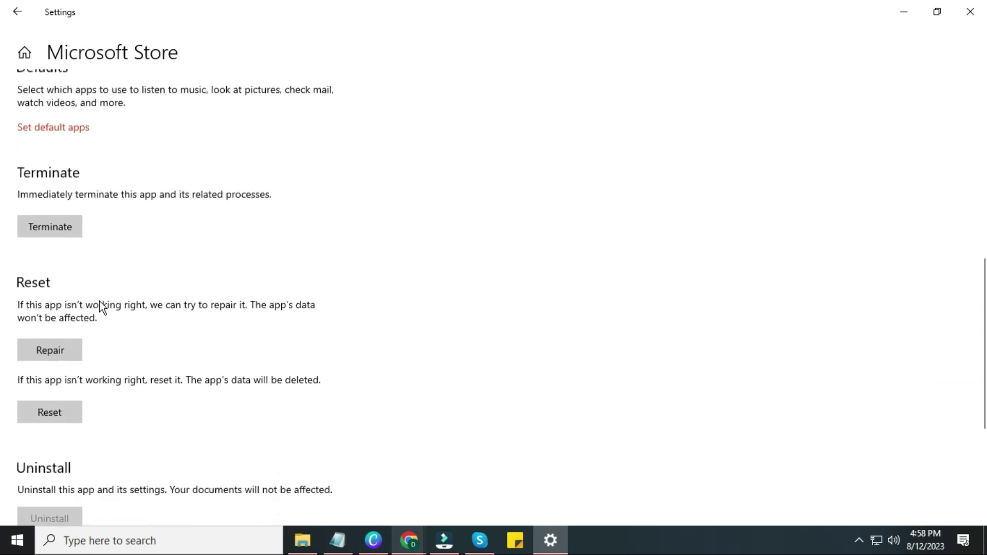
scroll(101, 307, "down", 1)
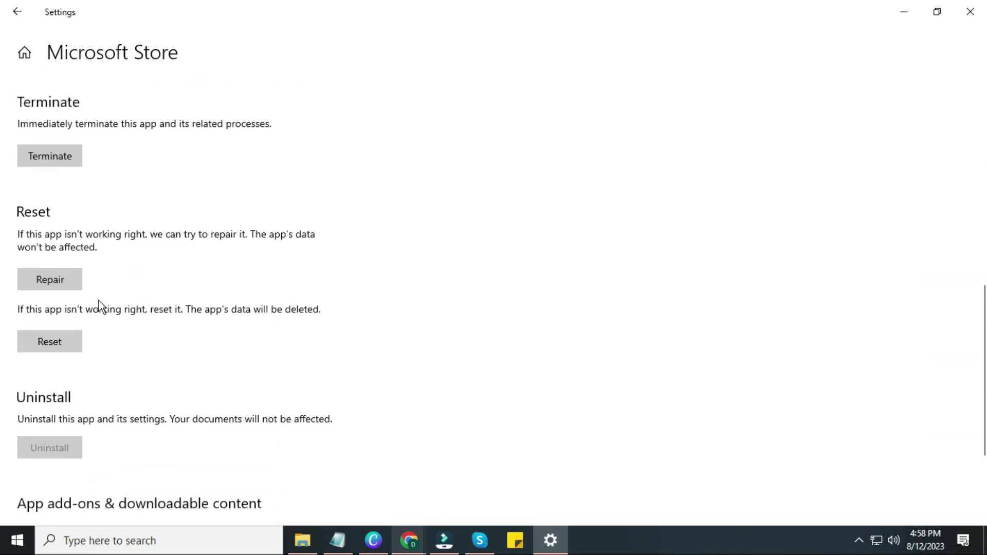
left_click(54, 344)
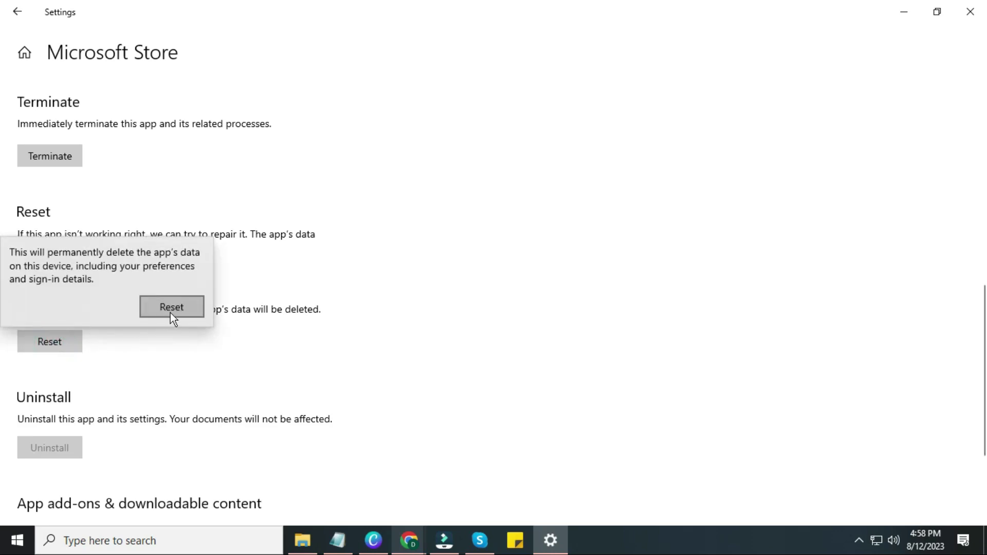
left_click(170, 308)
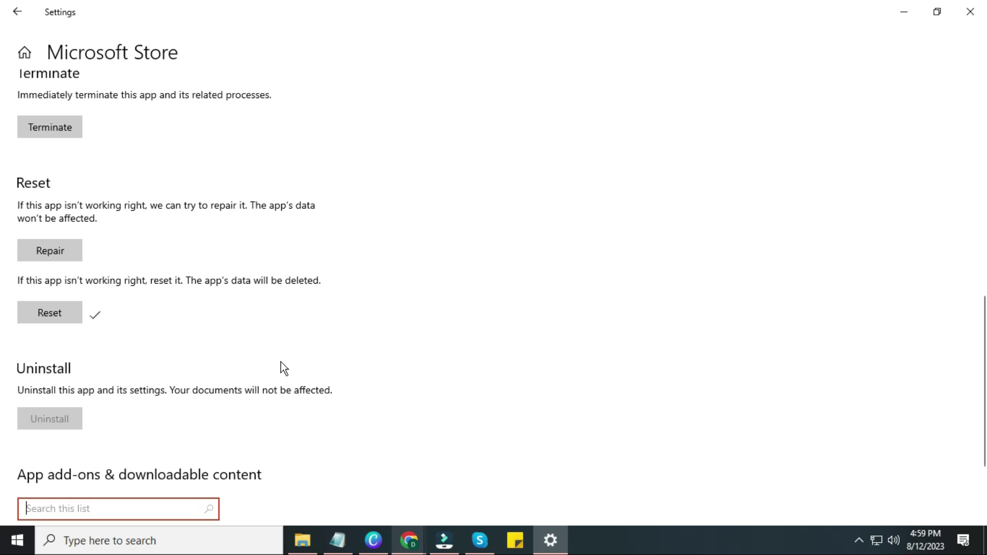
left_click(969, 11)
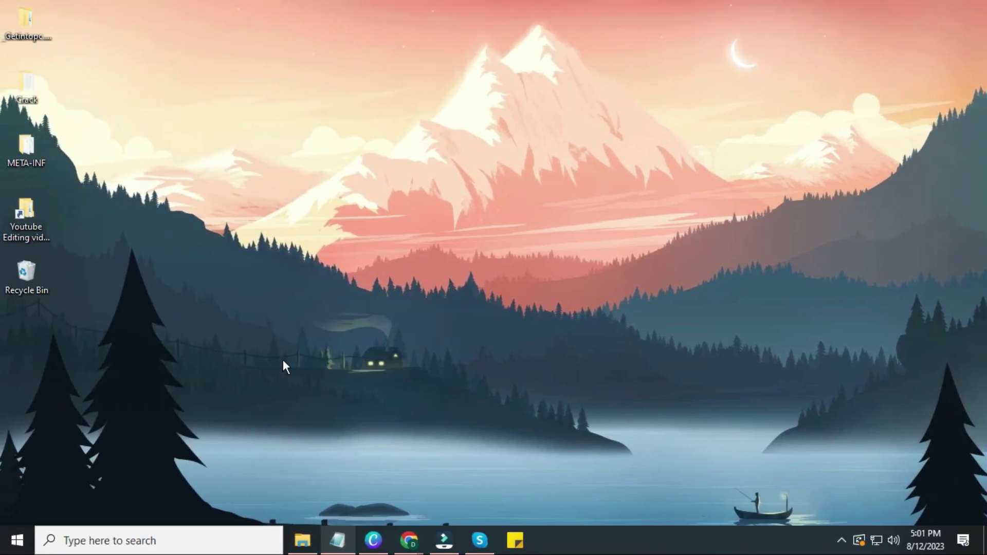
Search Windows for "wsreset", run the command, and close the Microsoft Store window that opens.
left_click(113, 538)
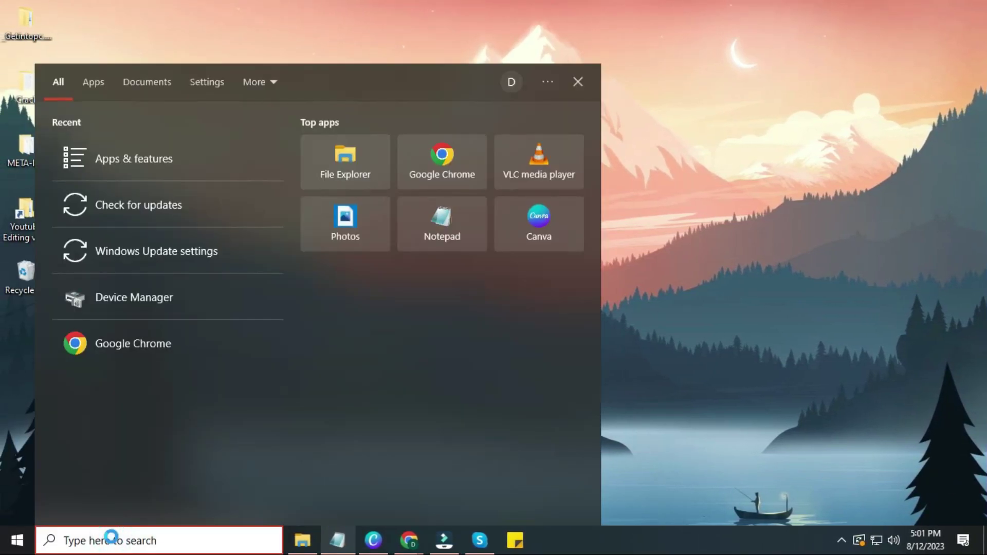
type("ws")
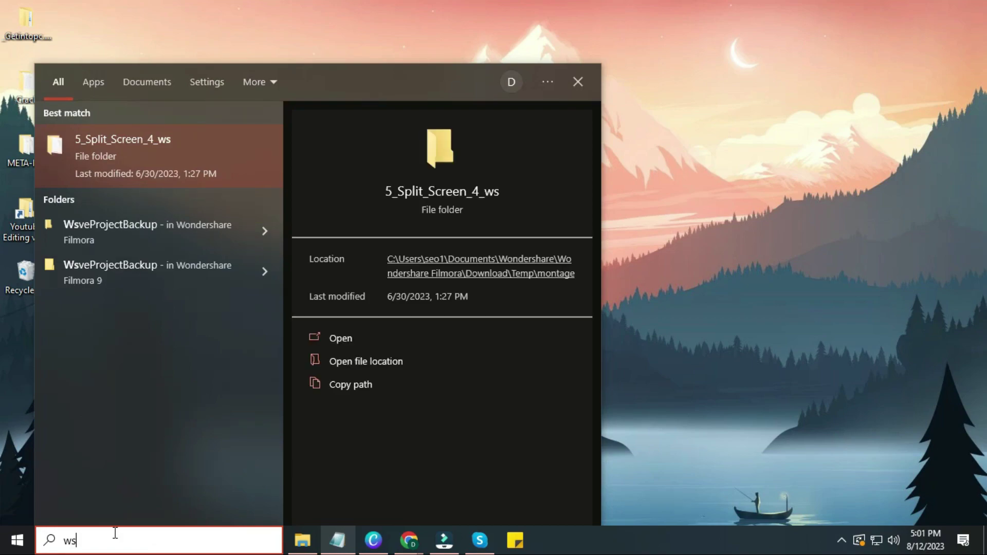
type("re")
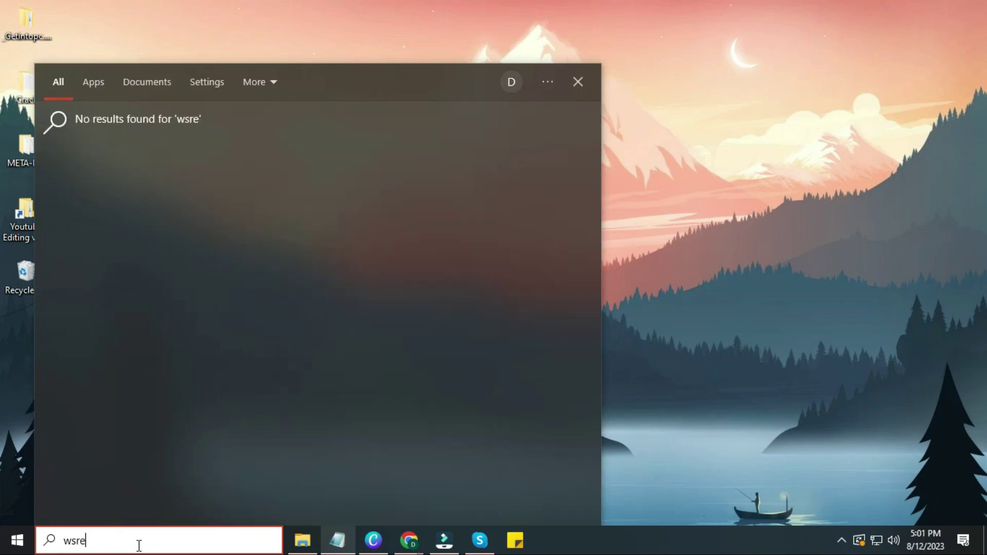
type("set")
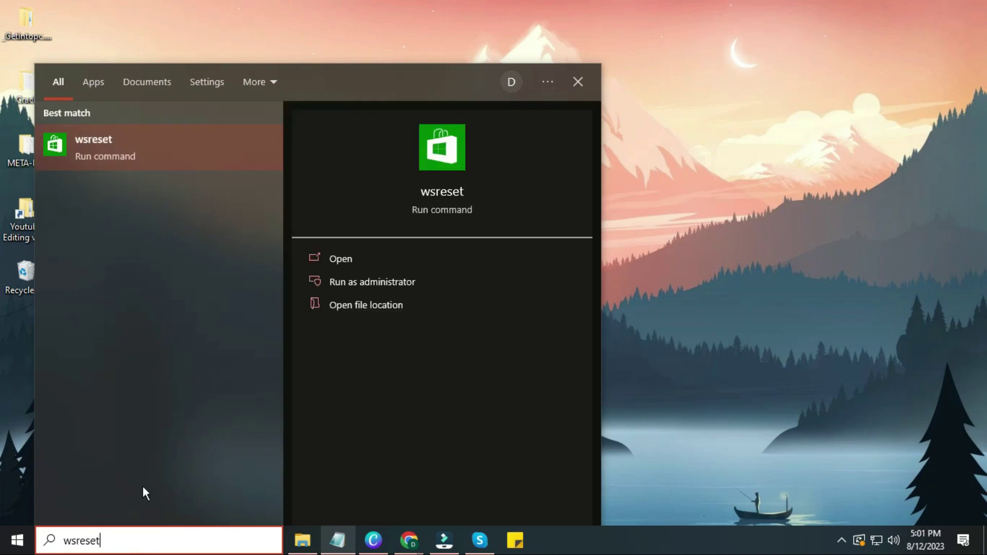
left_click(159, 149)
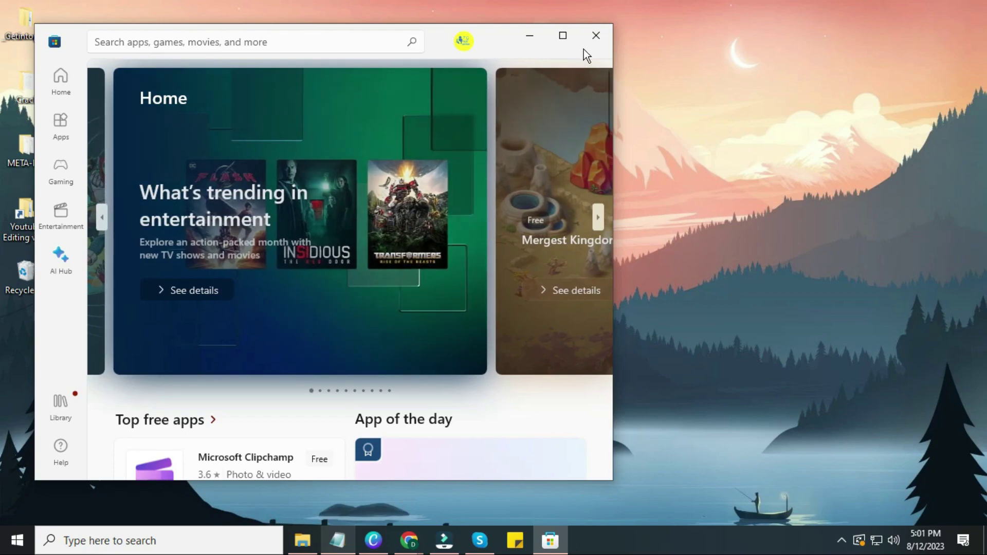
left_click(588, 44)
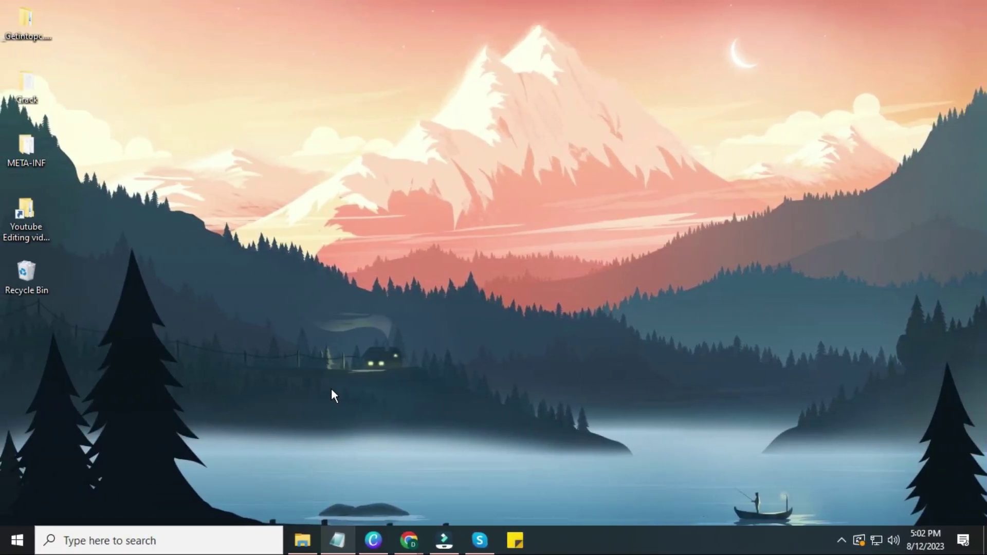
Search Windows for "power shell" and run Windows PowerShell as administrator.
left_click(66, 537)
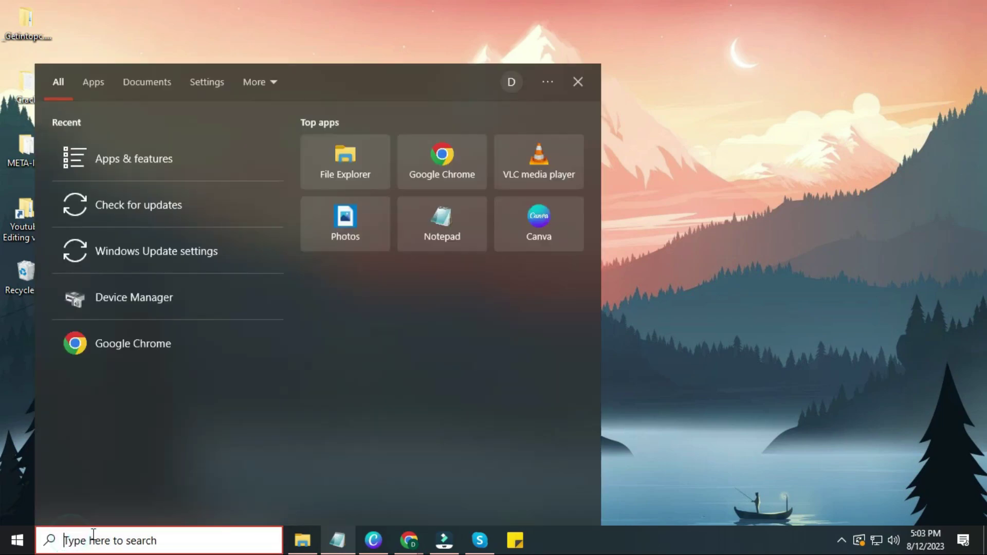
type("p")
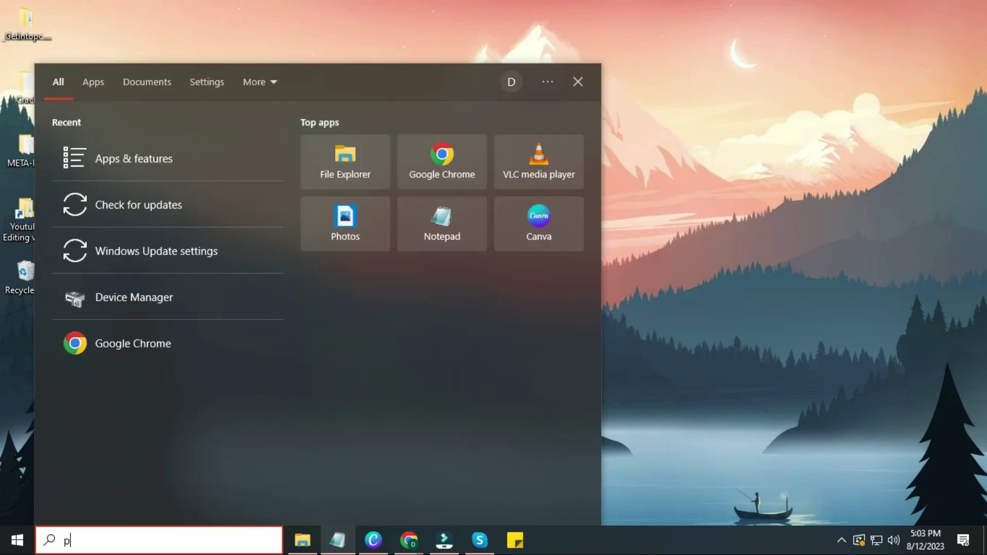
type("ower shell")
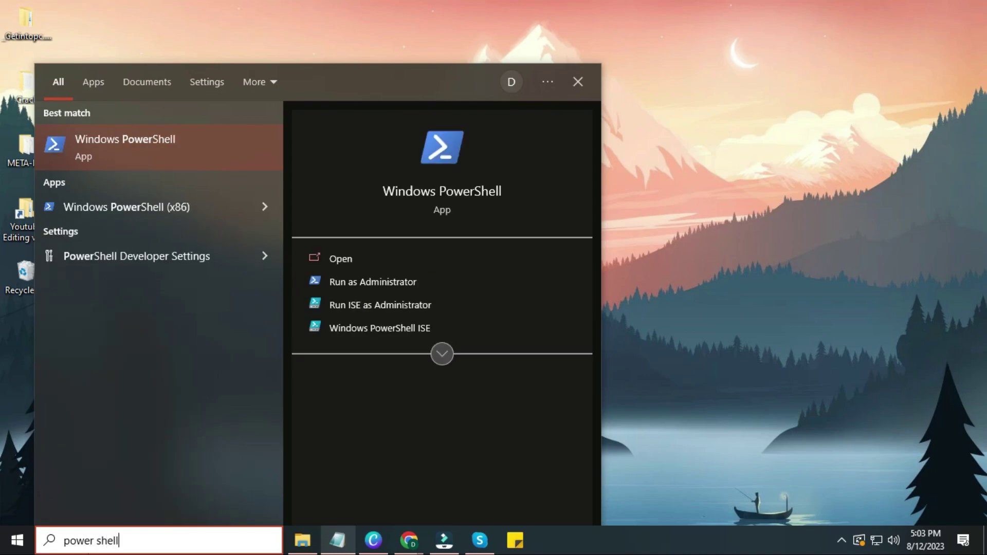
right_click(118, 140)
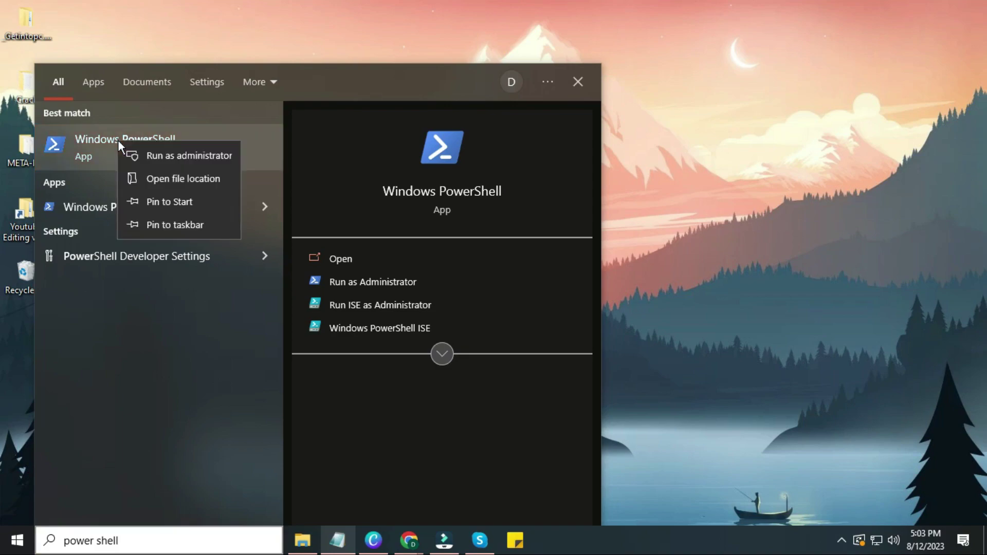
left_click(154, 153)
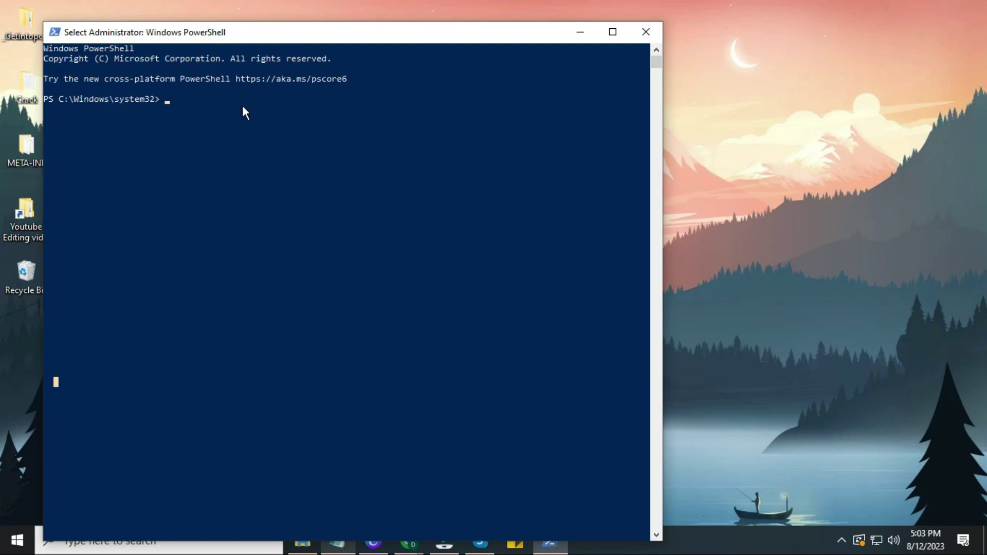
Switch to Notepad and copy the entire Get-AppXPackage WindowsStore -AllUsers command that re-registers the Store from AppXManifest.xml.
left_click(337, 541)
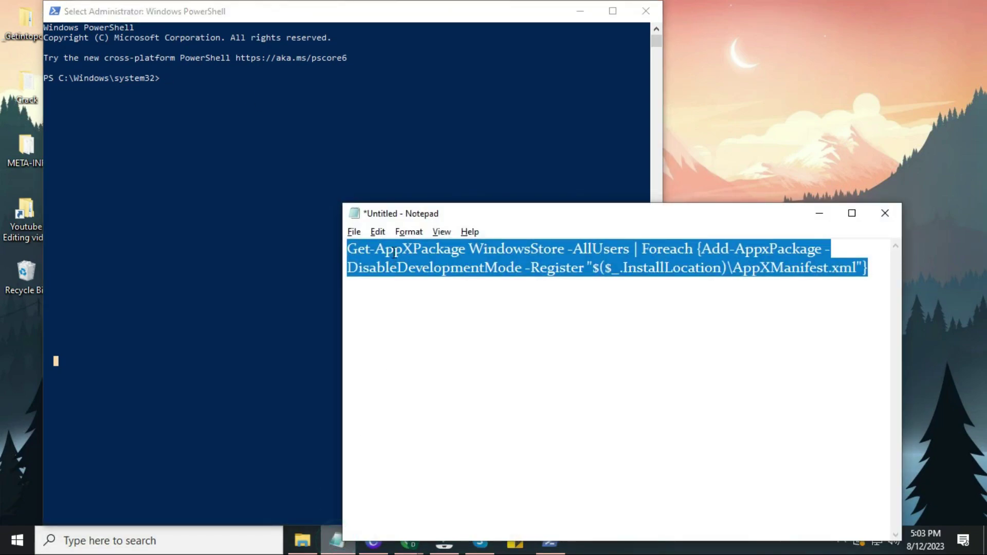
left_click(394, 252)
left_click(884, 268)
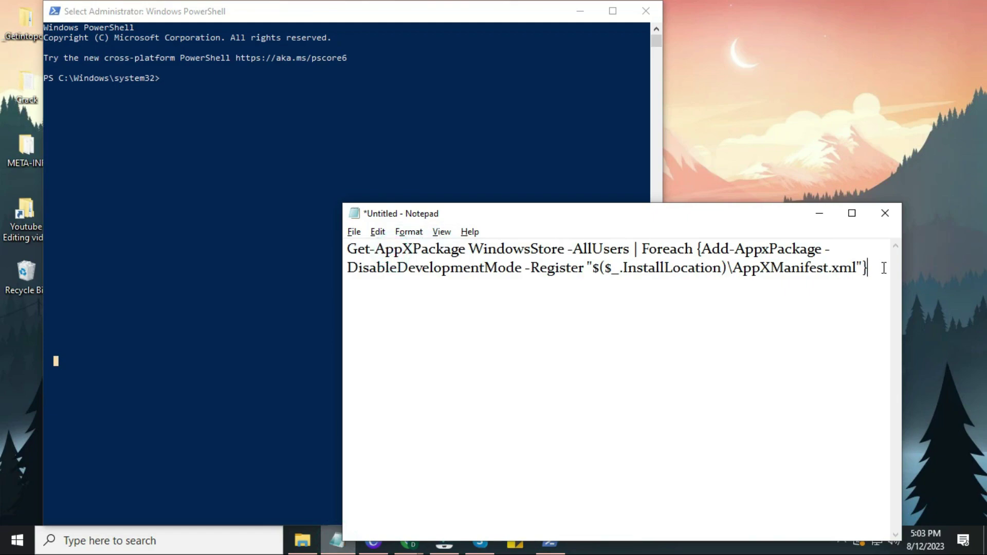
triple_click(884, 268)
key("ctrl+c")
right_click(381, 260)
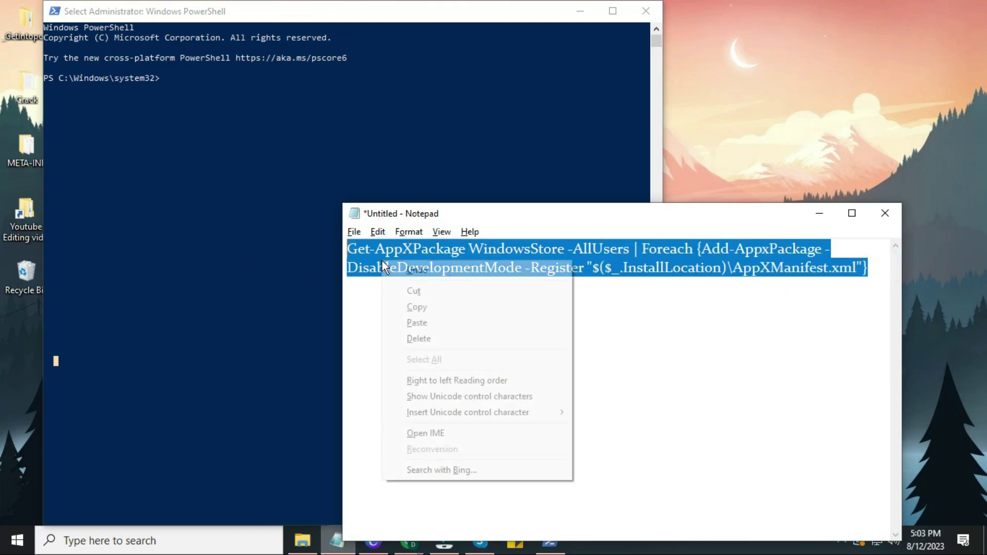
left_click(421, 307)
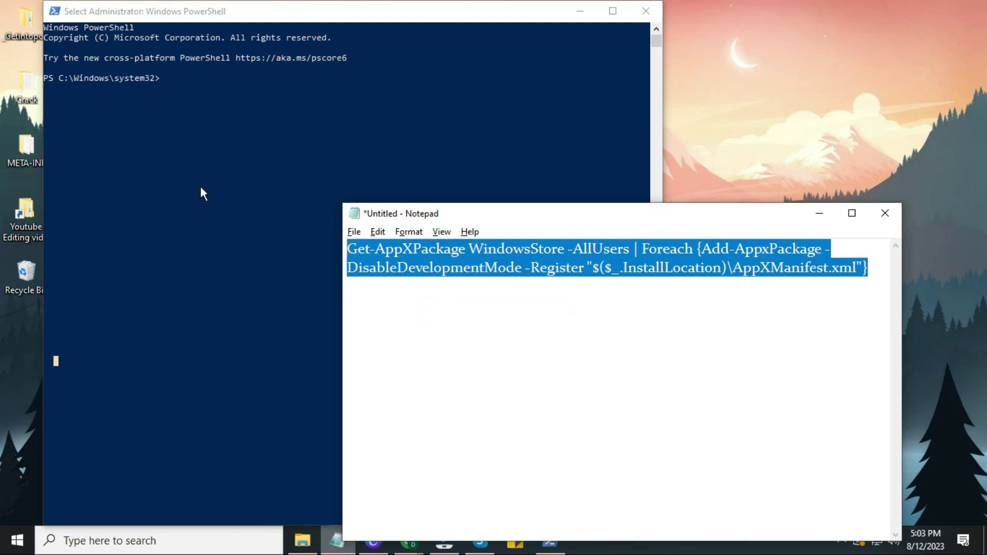
Paste the copied Get-AppXPackage command at the administrator PowerShell prompt, minimize Notepad, run the command, and close PowerShell.
left_click(185, 81)
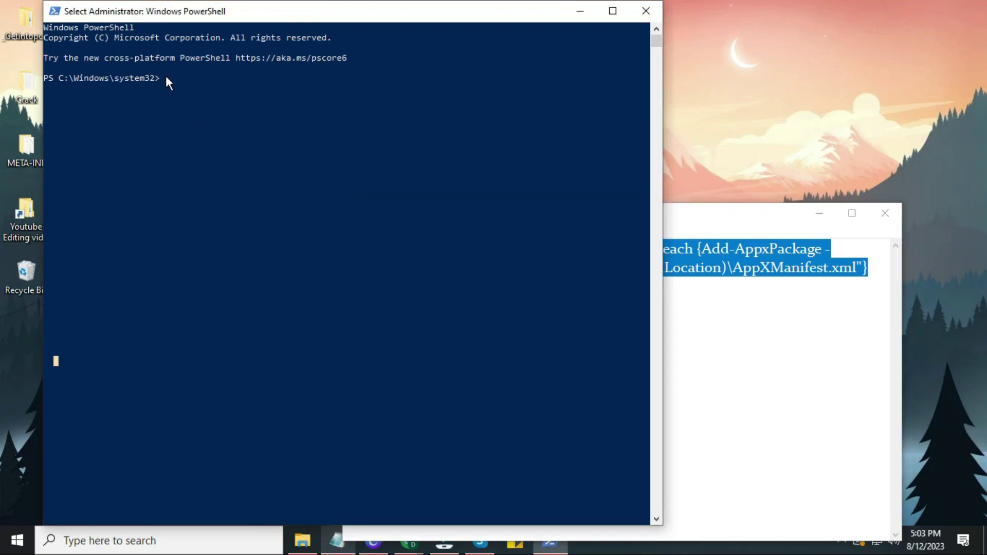
right_click(166, 77)
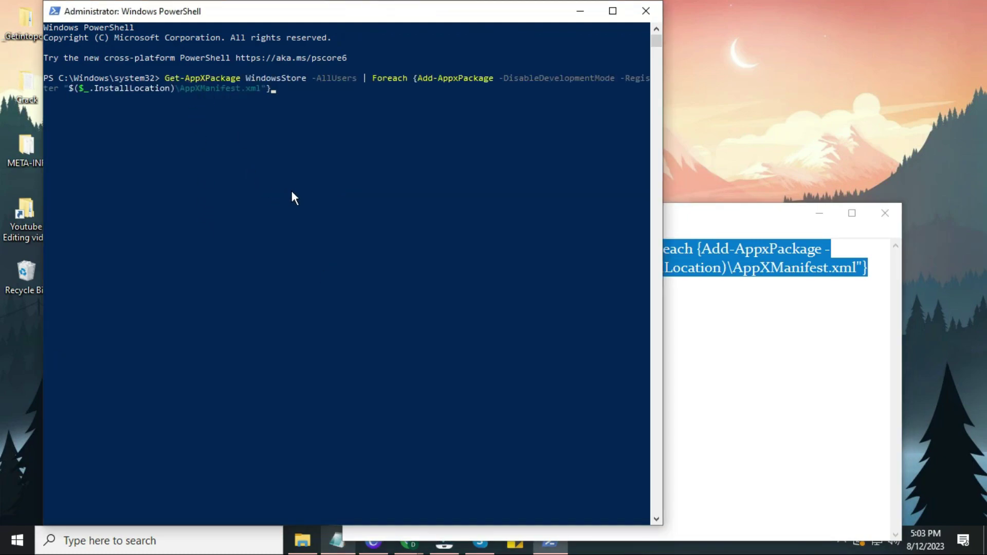
left_click(825, 218)
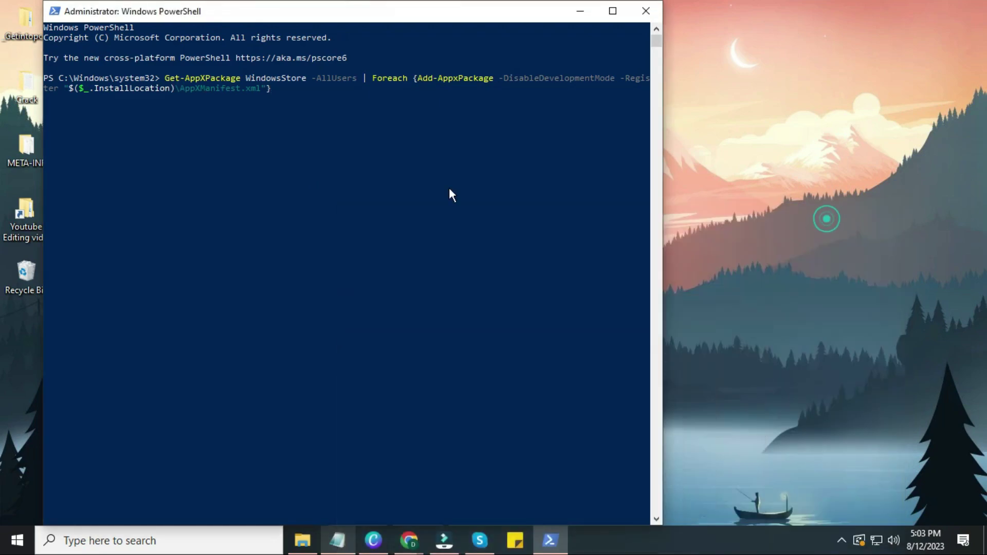
key("Return")
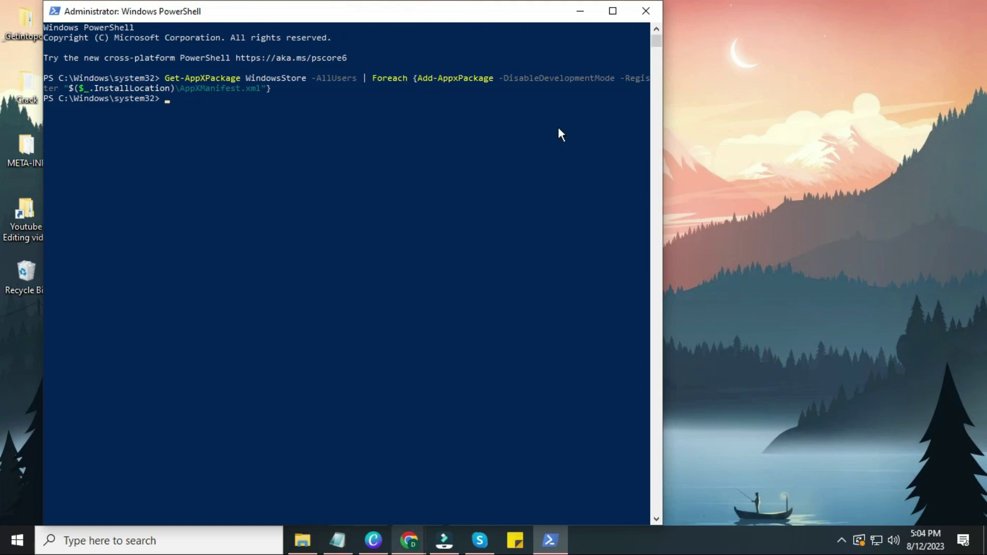
left_click(645, 12)
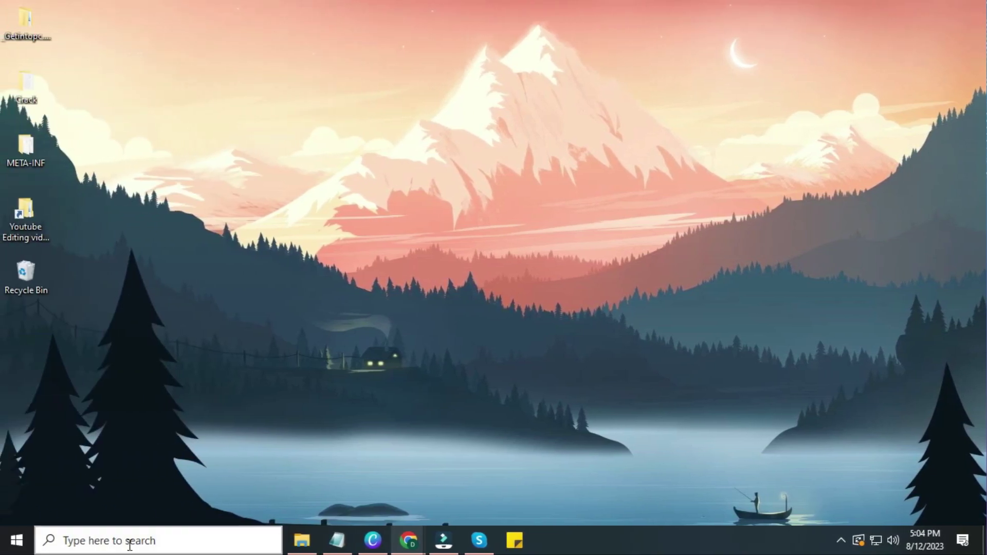
Search Windows for "date & time" and open the Date & time system settings.
left_click(85, 540)
type("date ")
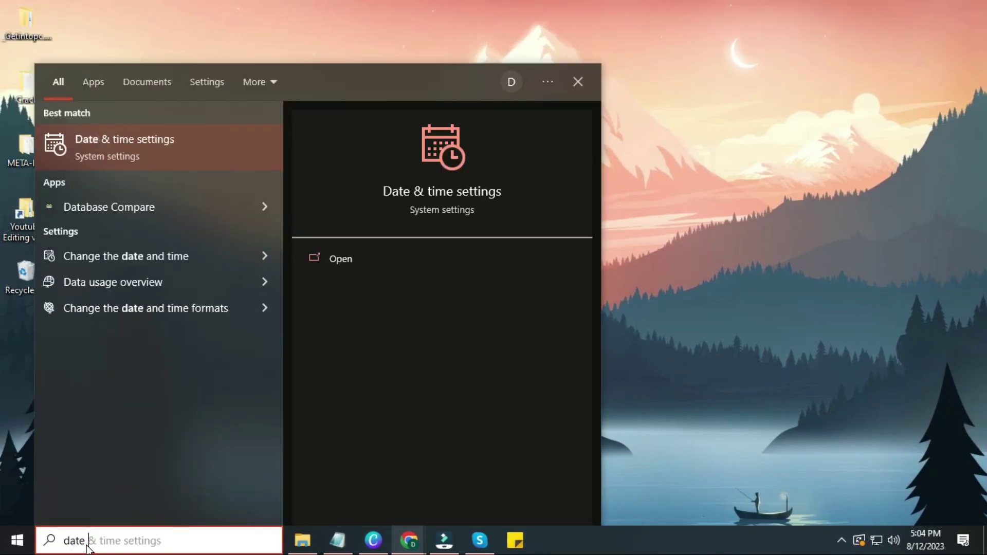
type("&")
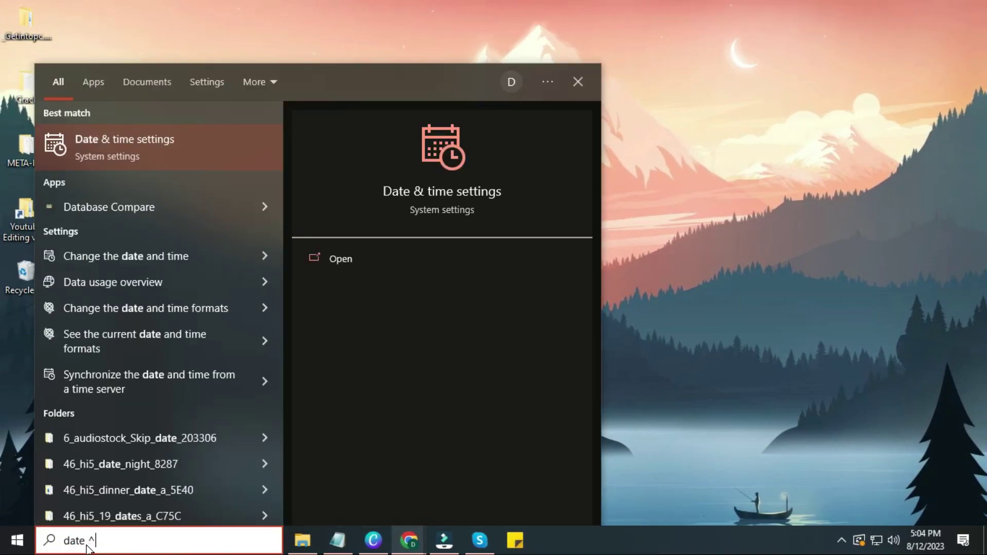
type(" t")
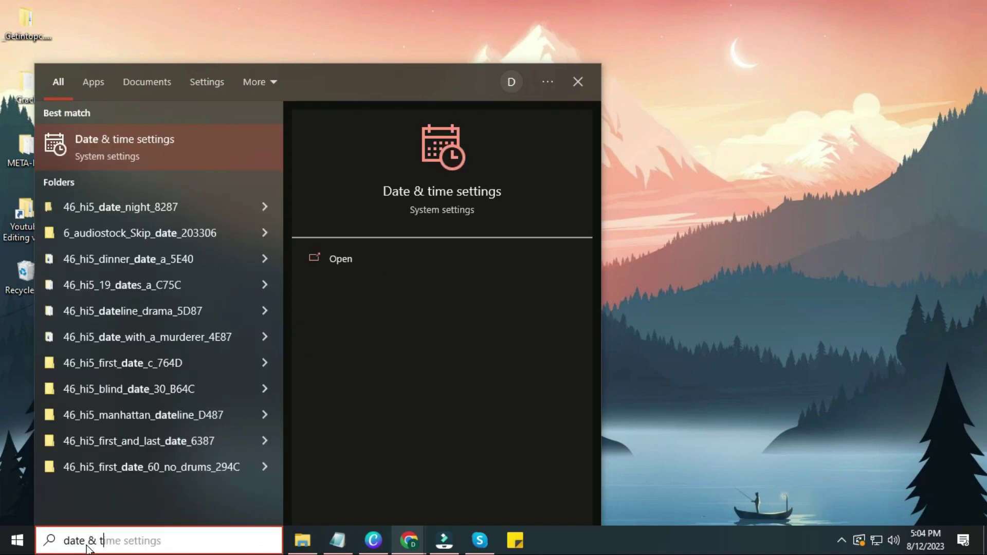
type("ime")
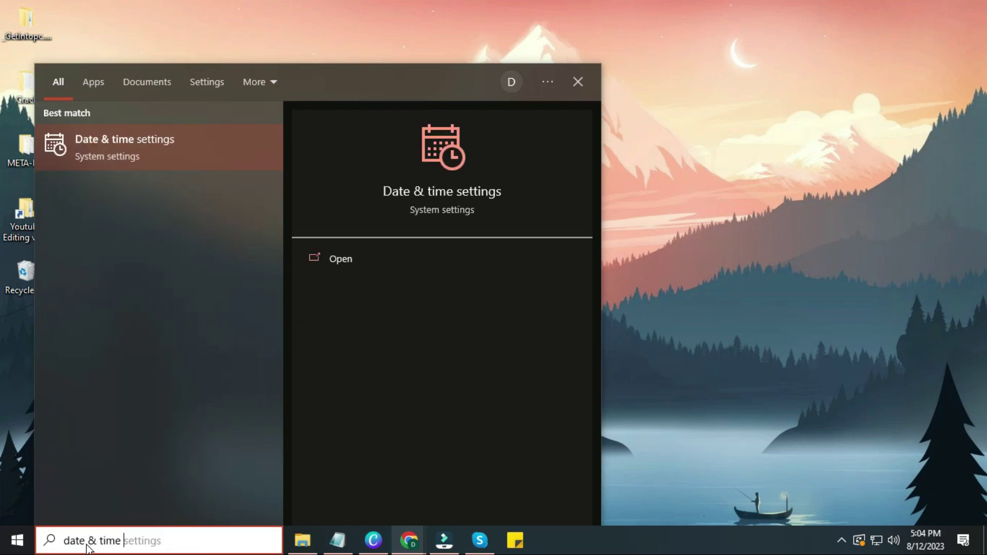
left_click(114, 134)
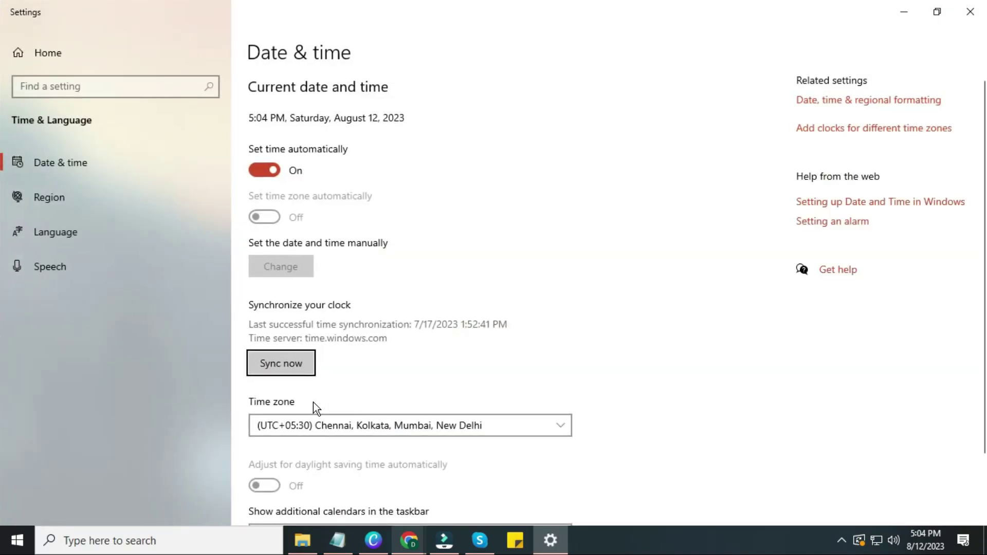
Select the (UTC+05:30) Chennai, Kolkata, Mumbai, New Delhi time zone, synchronize the clock with automatic time on, and close Settings.
left_click(445, 431)
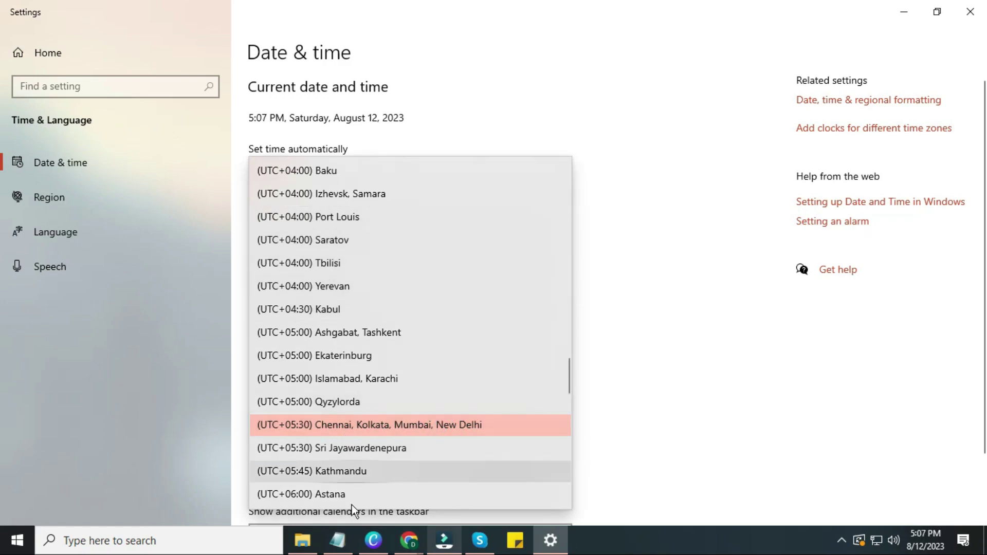
left_click(376, 426)
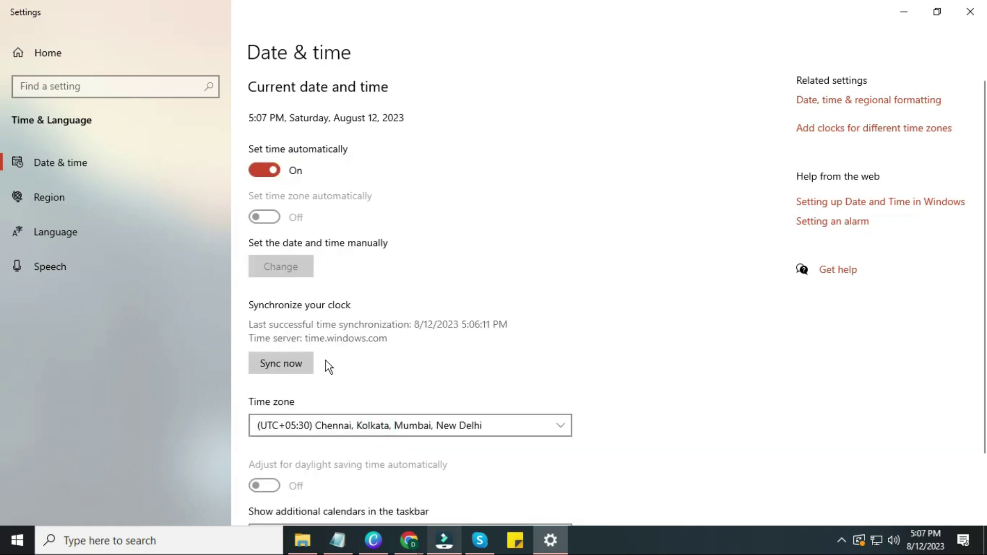
left_click(262, 173)
left_click(263, 172)
left_click(278, 368)
left_click(970, 11)
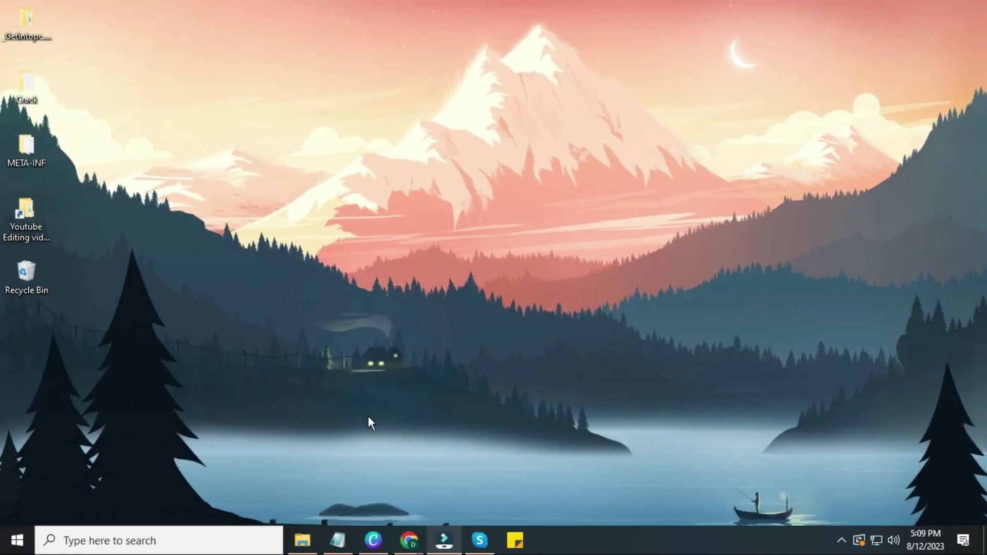
Search Windows for "storage settings" and open the Storage system settings.
left_click(80, 538)
type("s")
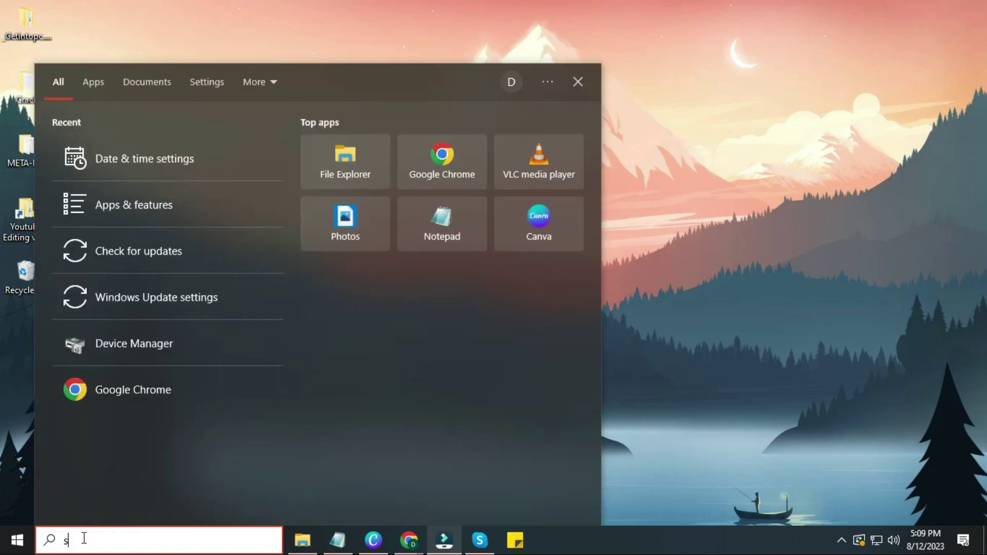
type("torage")
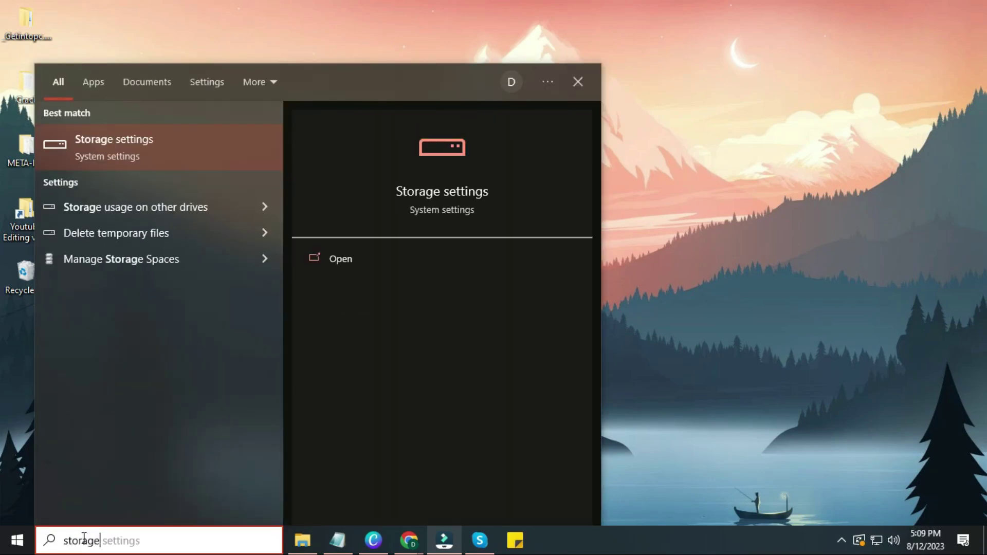
type(" settin")
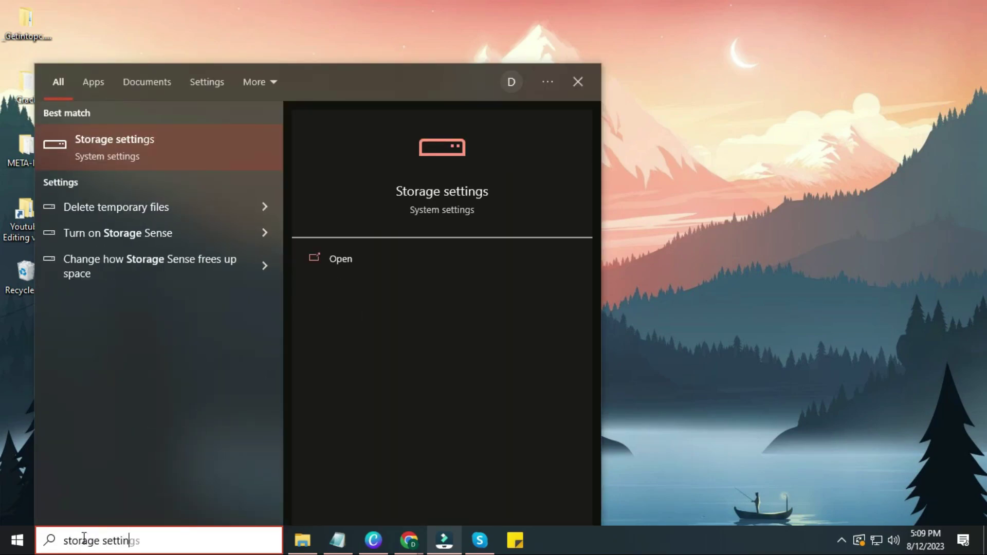
type("gs")
left_click(107, 157)
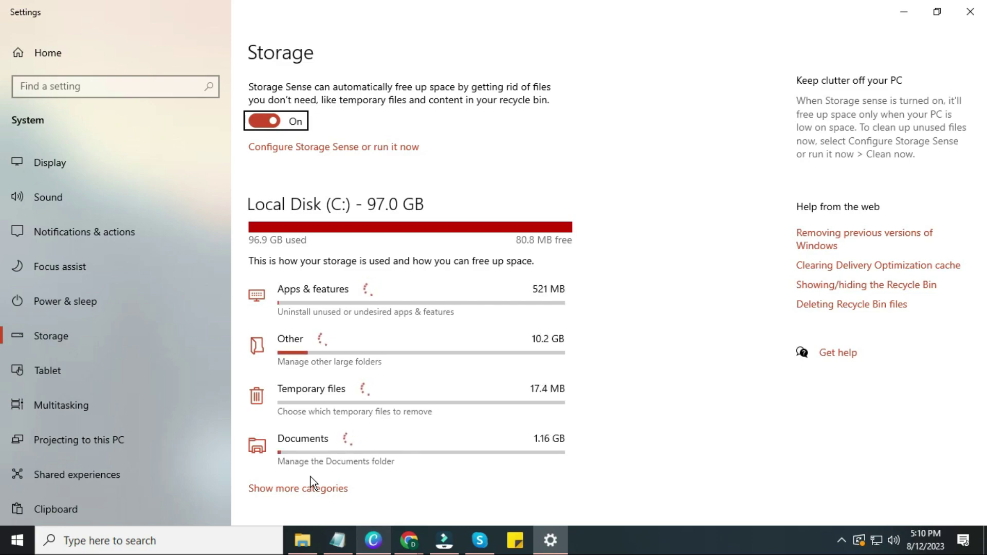
Open the settings for changing where new content is saved and choose Local Disk (C:) for new apps.
scroll(311, 477, "down", 5)
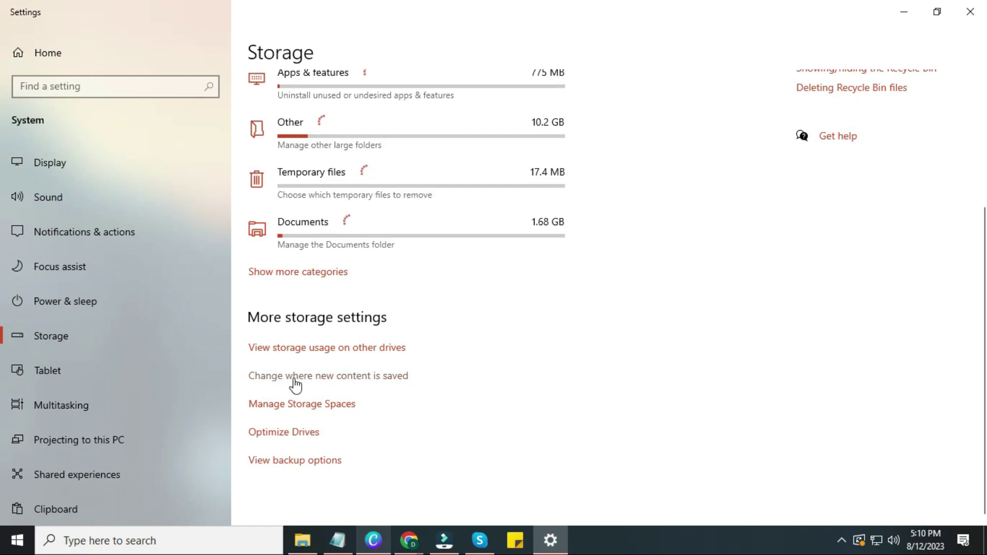
left_click(306, 377)
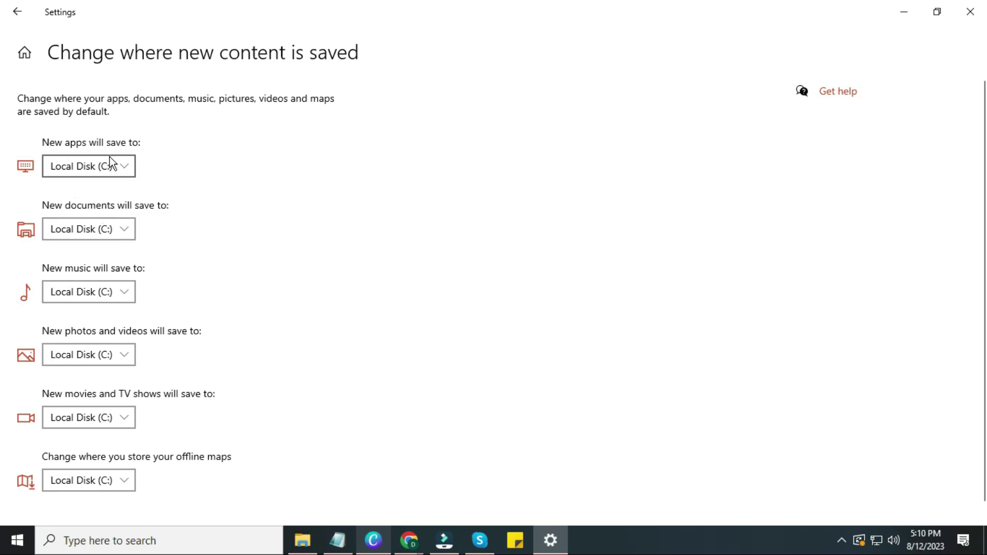
left_click(126, 169)
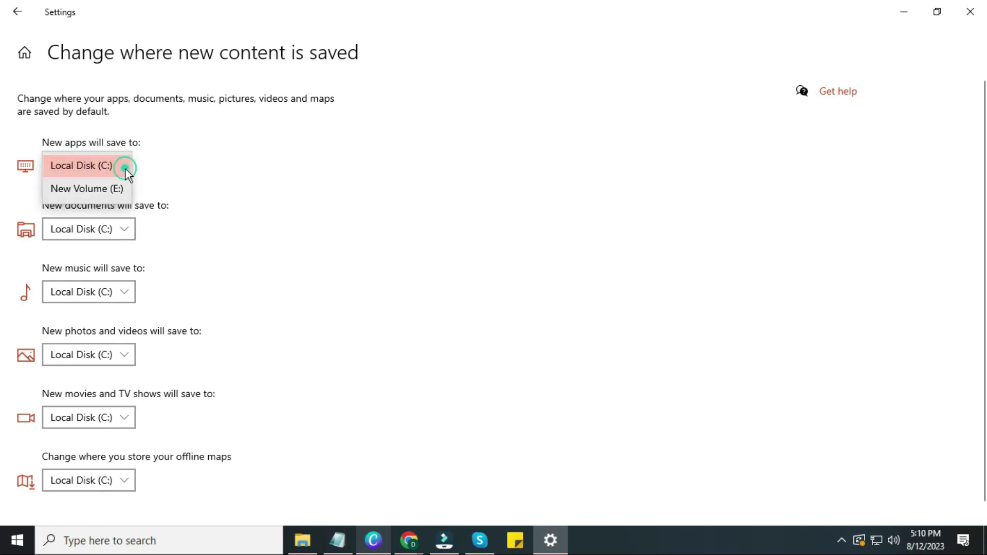
left_click(88, 166)
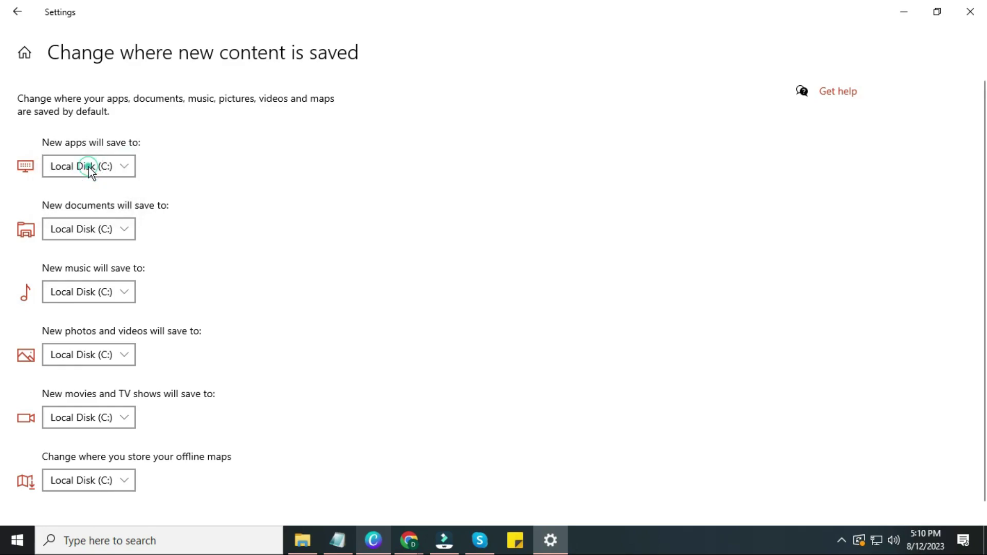
Check the free space on Local Disk (C:) under This PC in File Explorer and return to Settings.
left_click(303, 540)
left_click(57, 175)
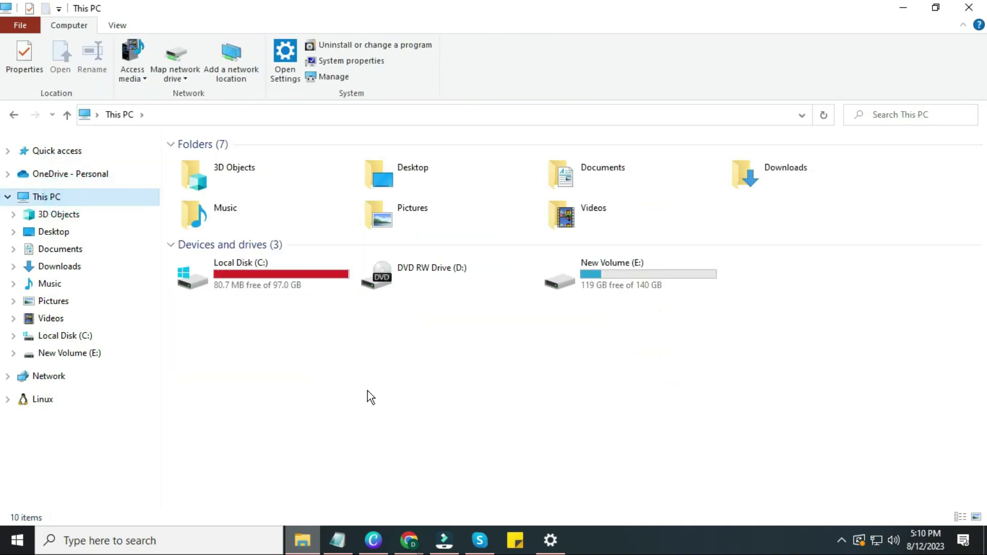
left_click(375, 404)
left_click(270, 291)
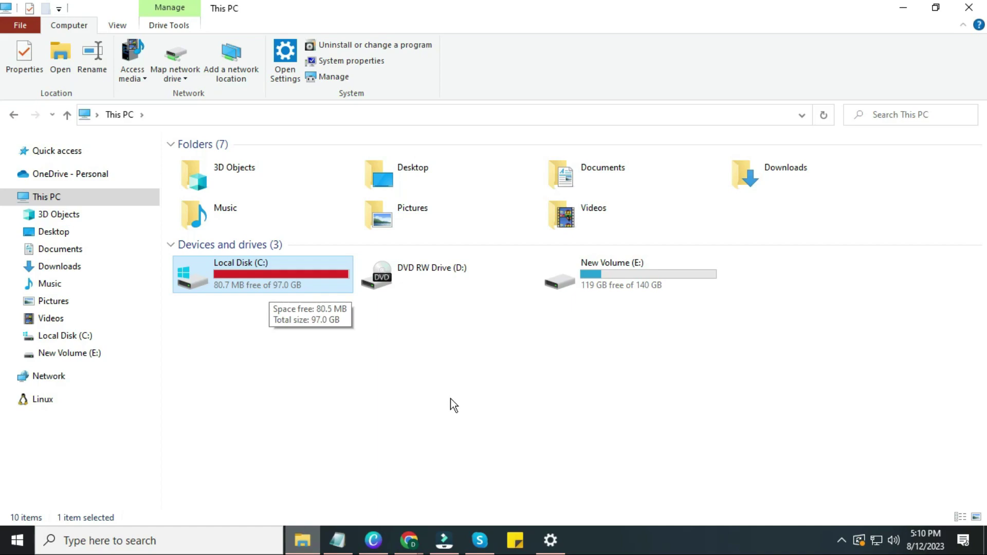
left_click(550, 539)
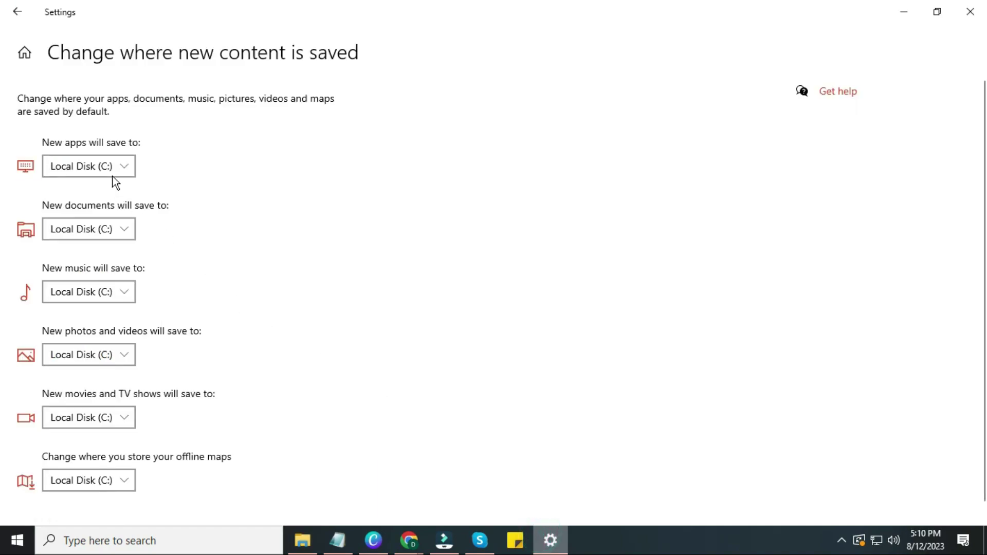
Try New Volume (E:) as the save location for new apps without applying it, and reselect Local Disk (C:).
left_click(113, 173)
left_click(95, 161)
left_click(101, 230)
left_click(100, 231)
left_click(88, 173)
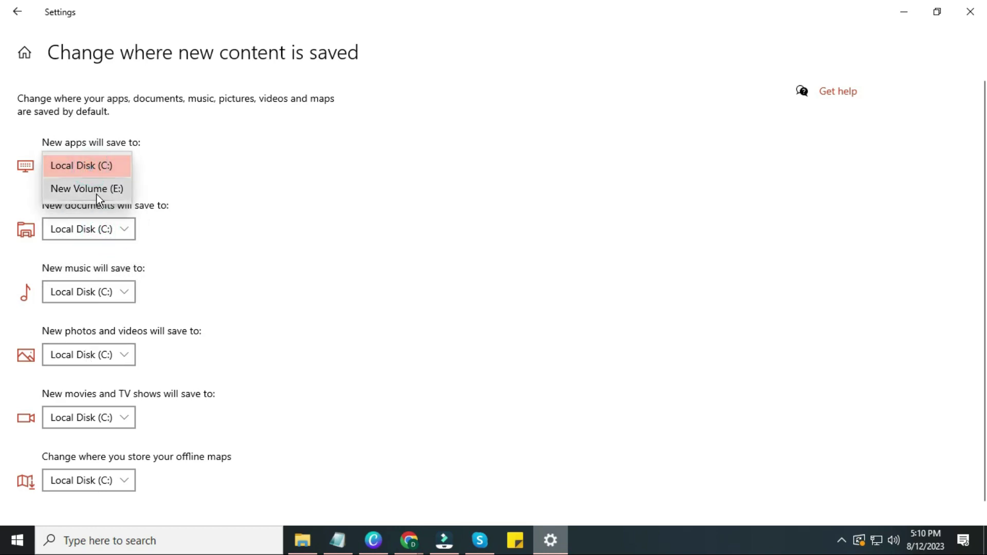
left_click(96, 190)
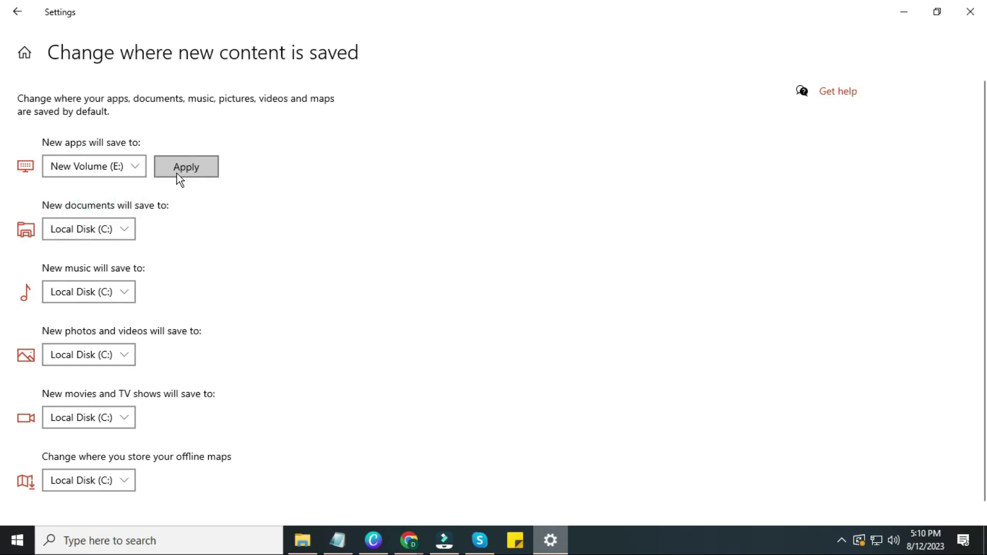
left_click(117, 170)
left_click(97, 146)
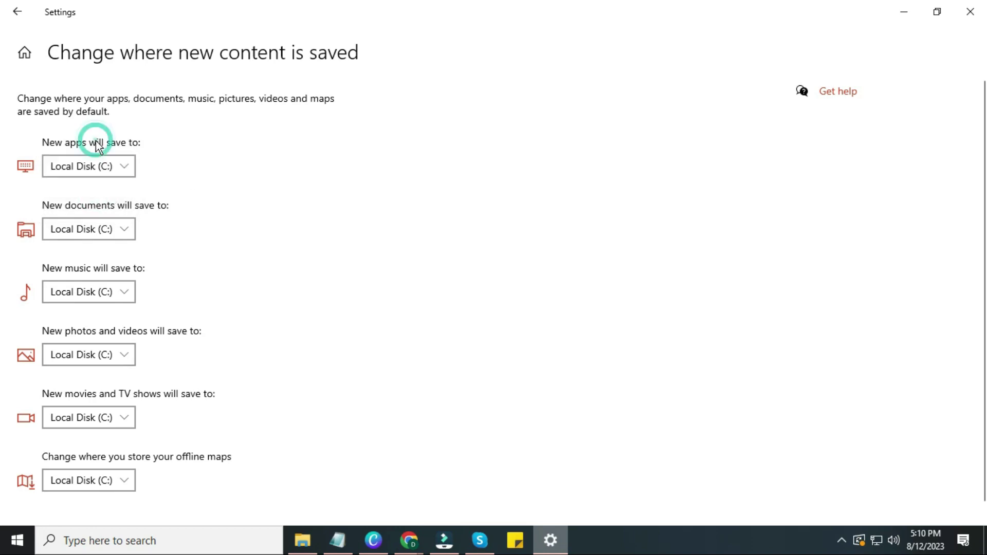
left_click(277, 257)
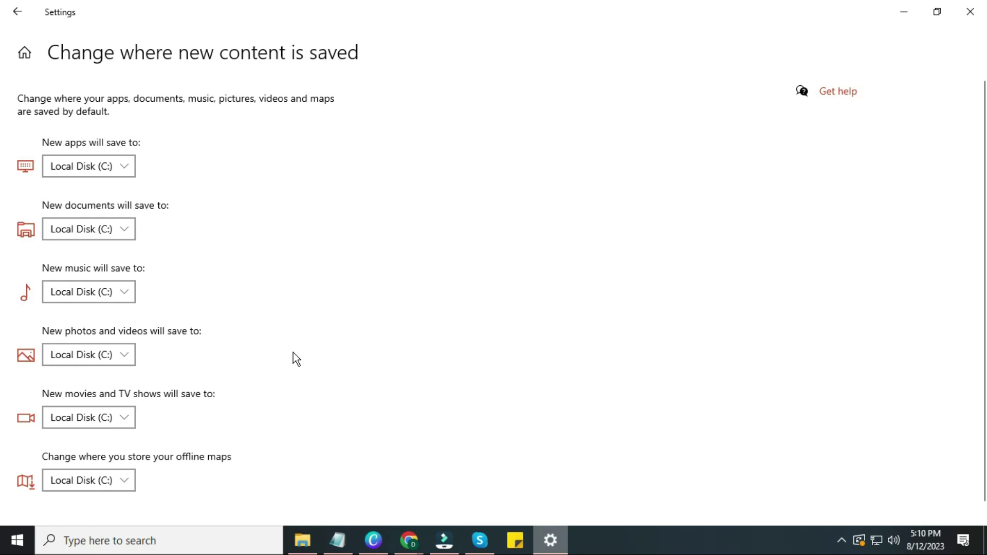
Minimize Settings and File Explorer, search Windows for "troubleshoot settings", and open the Troubleshoot system settings.
left_click(906, 21)
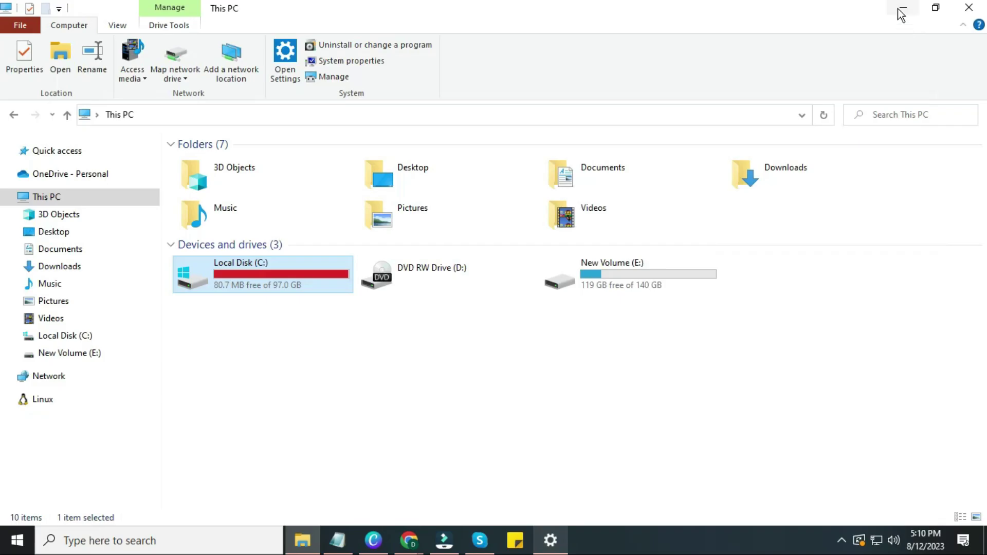
left_click(898, 8)
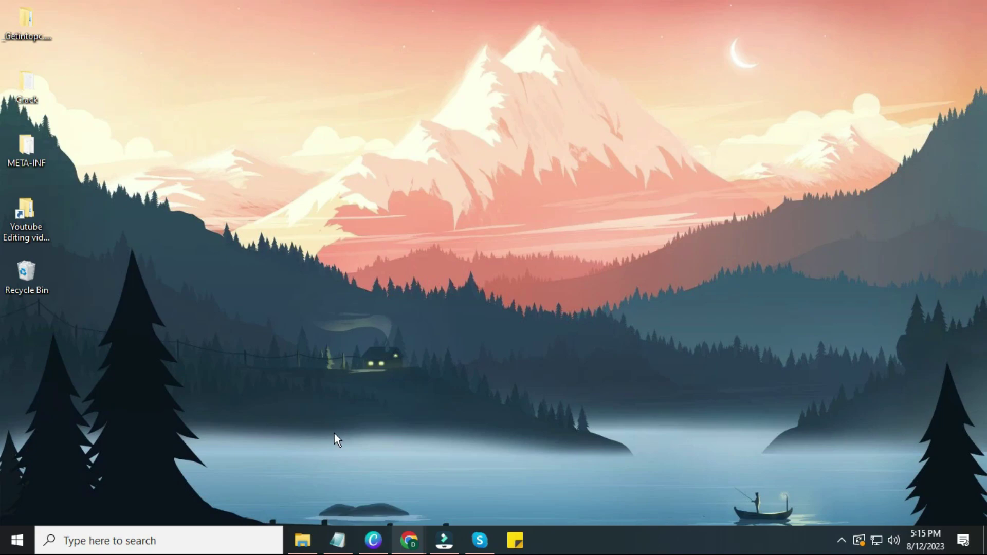
left_click(146, 549)
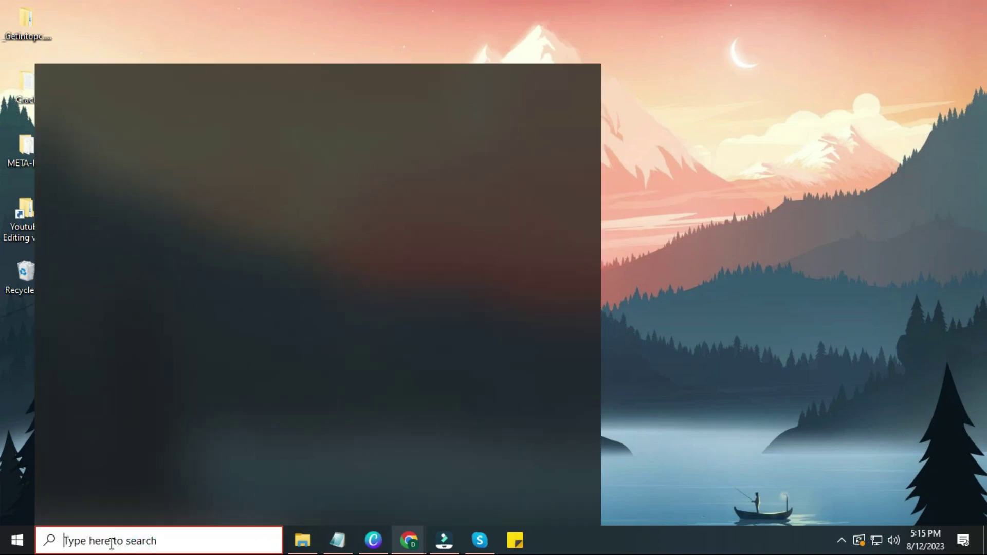
type("trou")
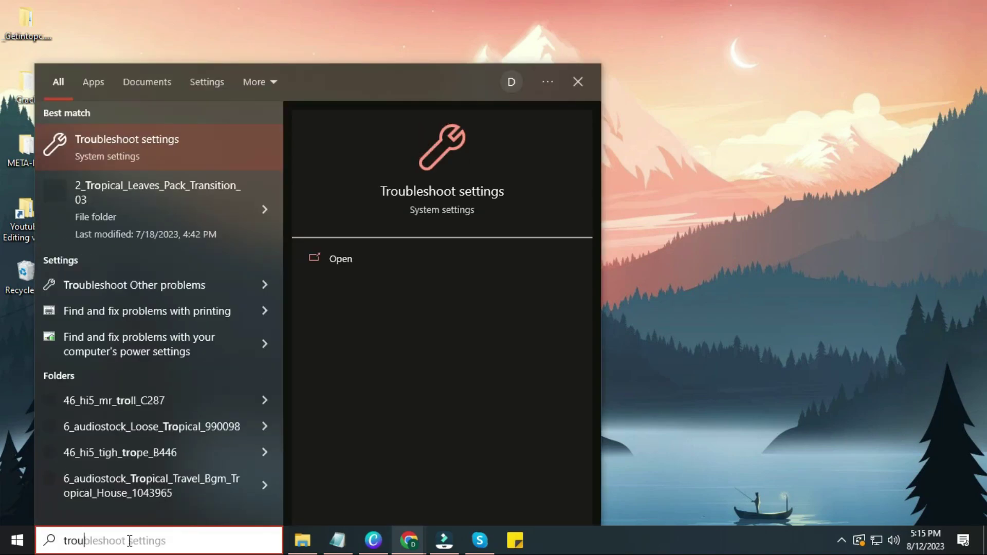
type("blesh")
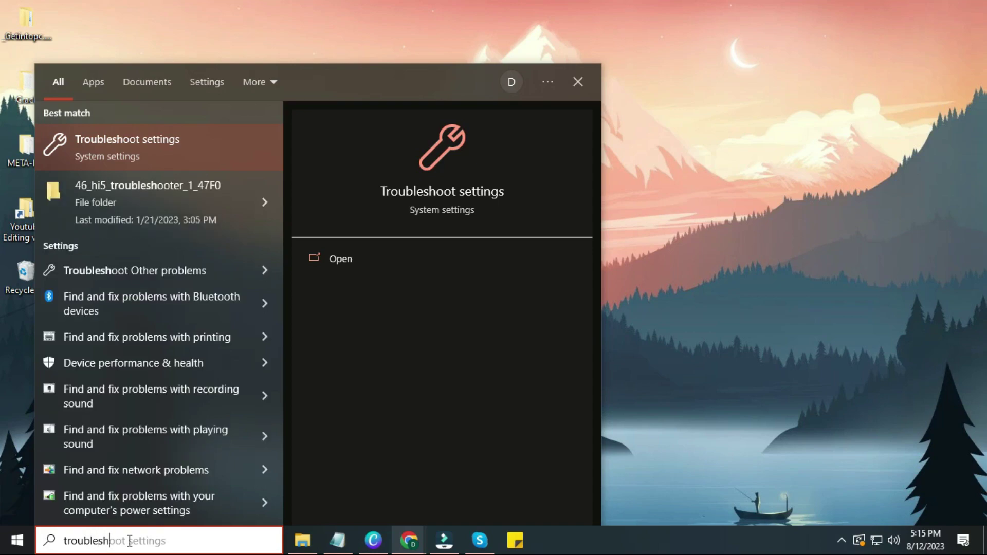
type("oot settings")
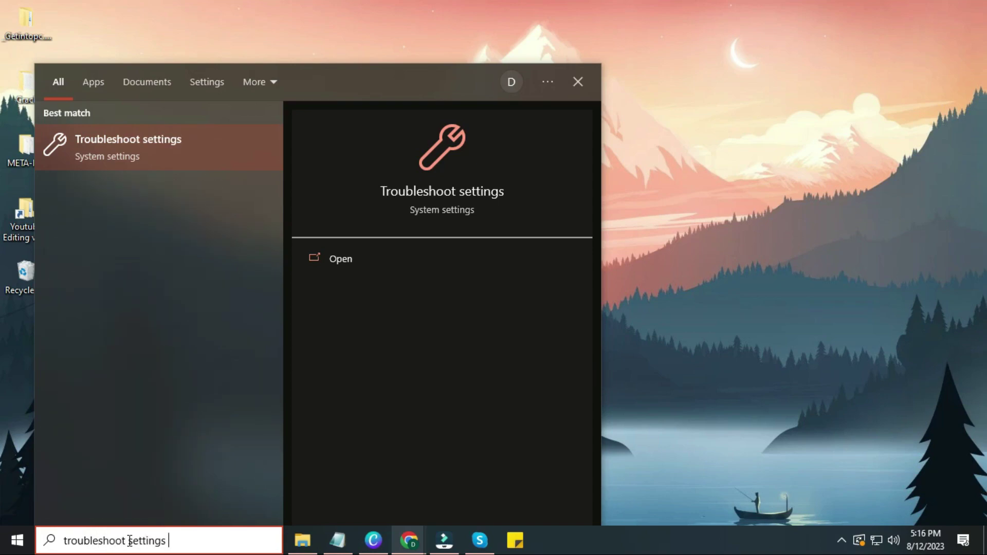
key("Return")
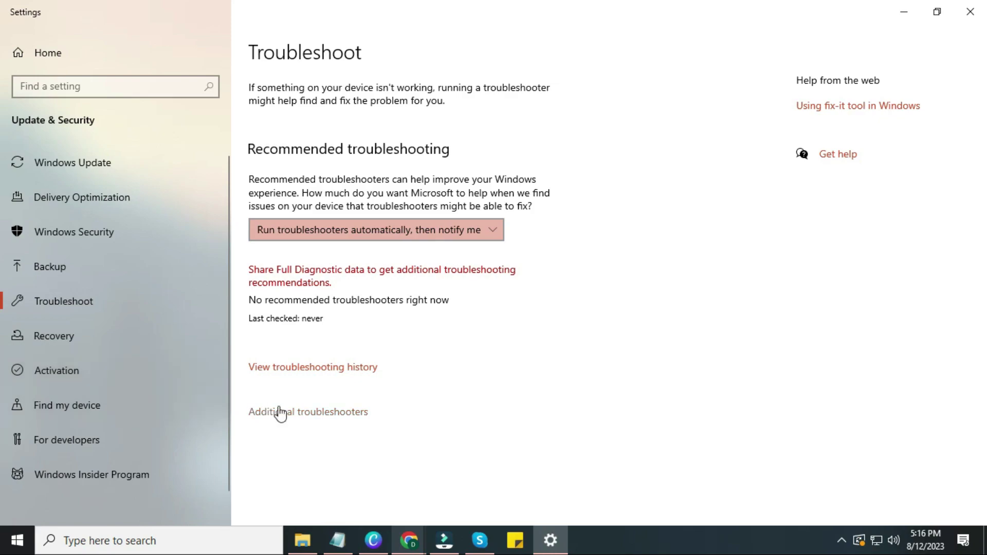
Open the additional troubleshooters and run the Windows Store Apps troubleshooter.
left_click(307, 417)
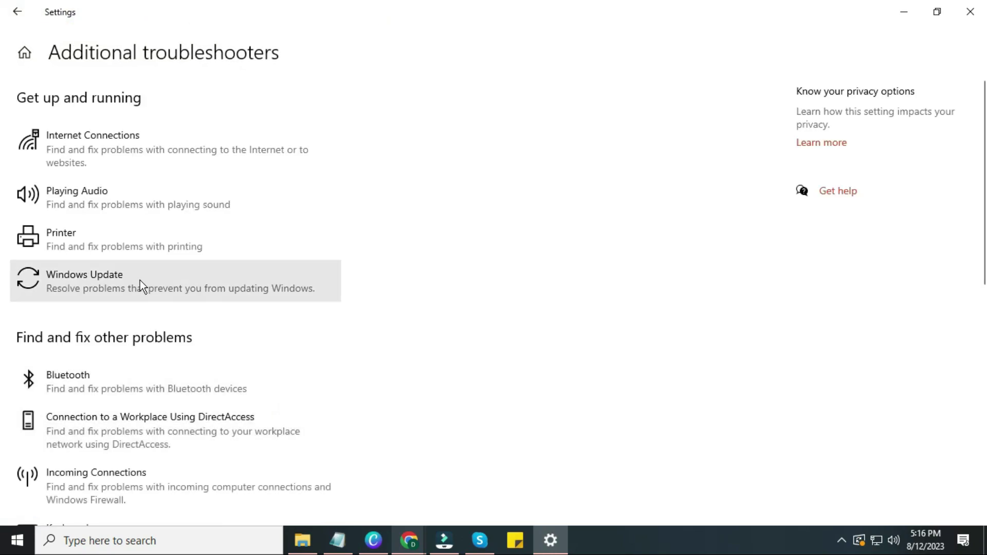
scroll(140, 277, "down", 10)
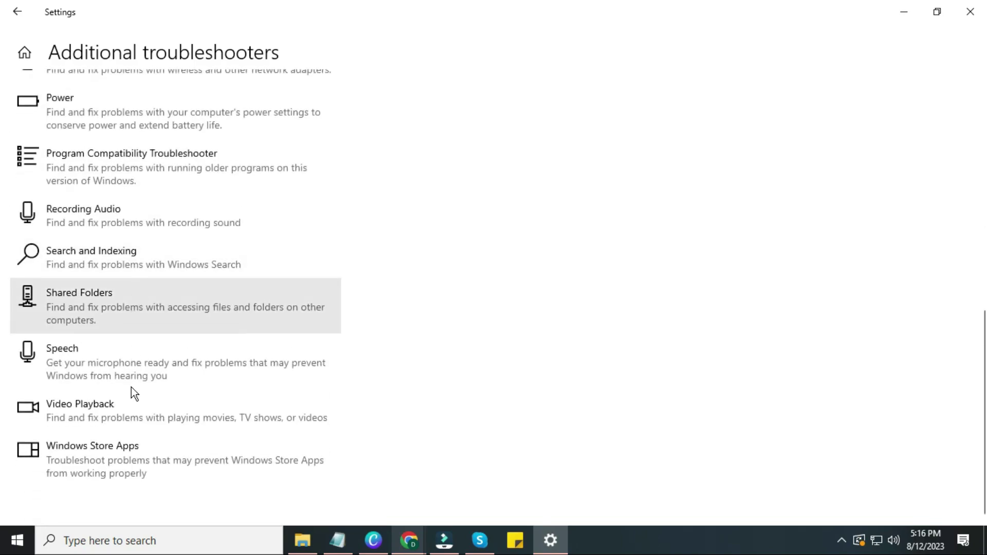
left_click(102, 477)
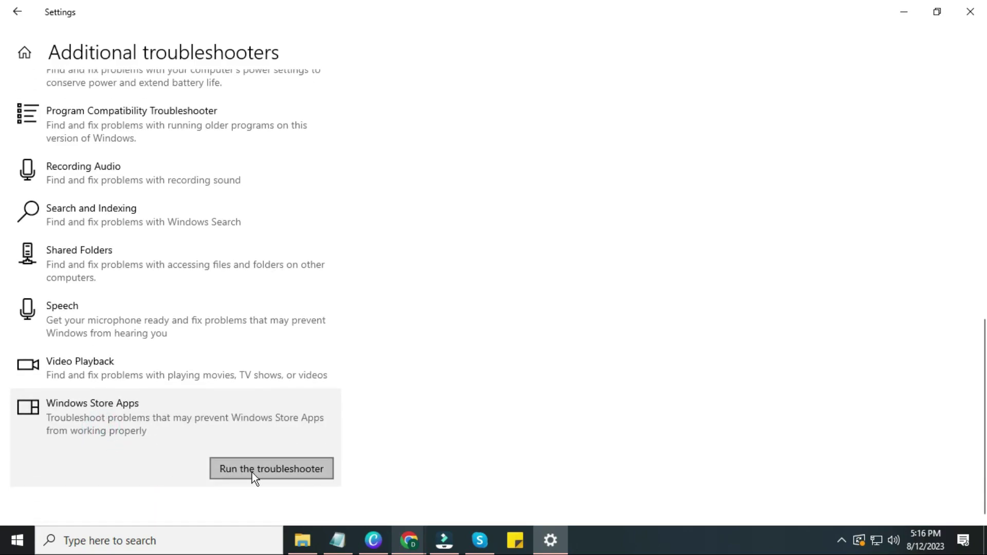
left_click(251, 468)
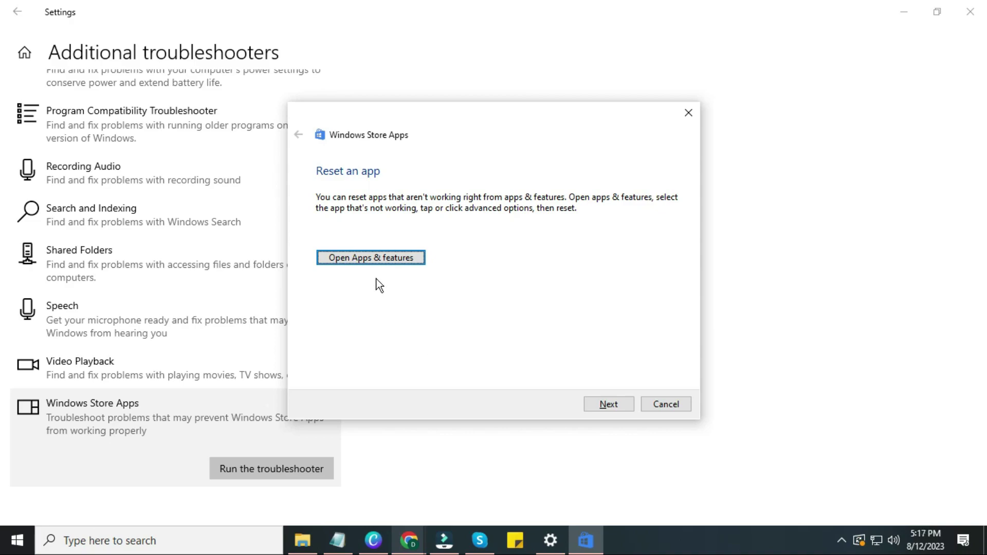
Continue past the troubleshooter's Reset an app and Restart your PC pages, and close the troubleshooter and Settings.
left_click(616, 404)
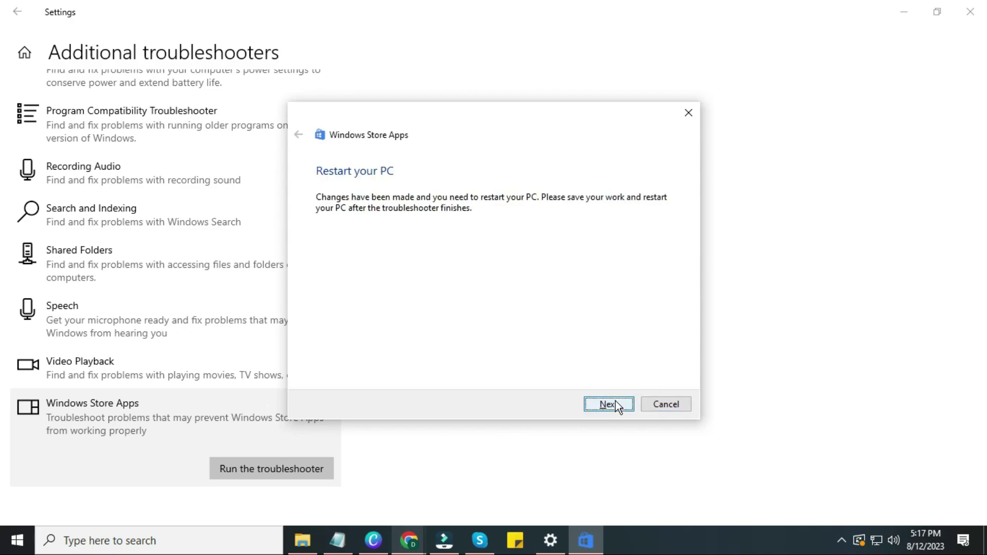
left_click(615, 401)
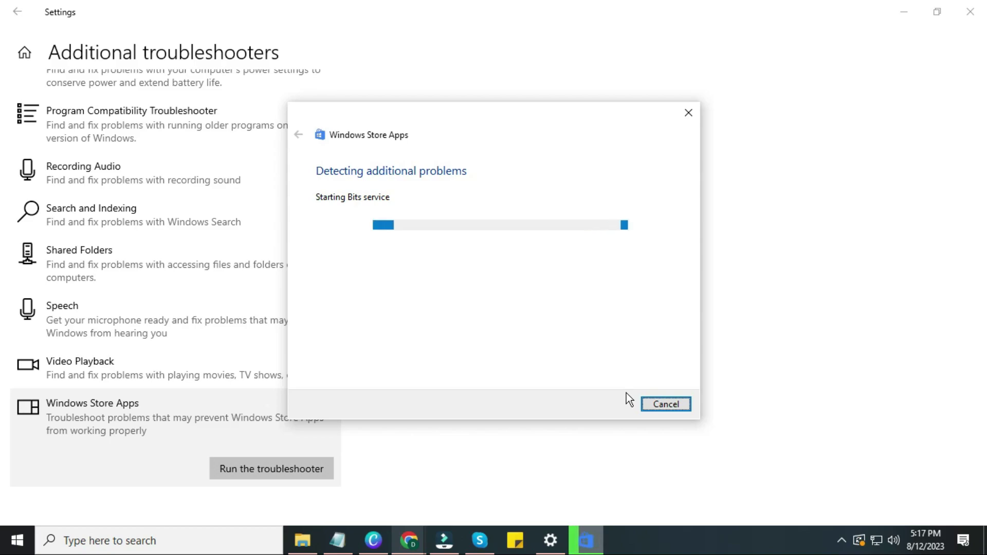
left_click(422, 348)
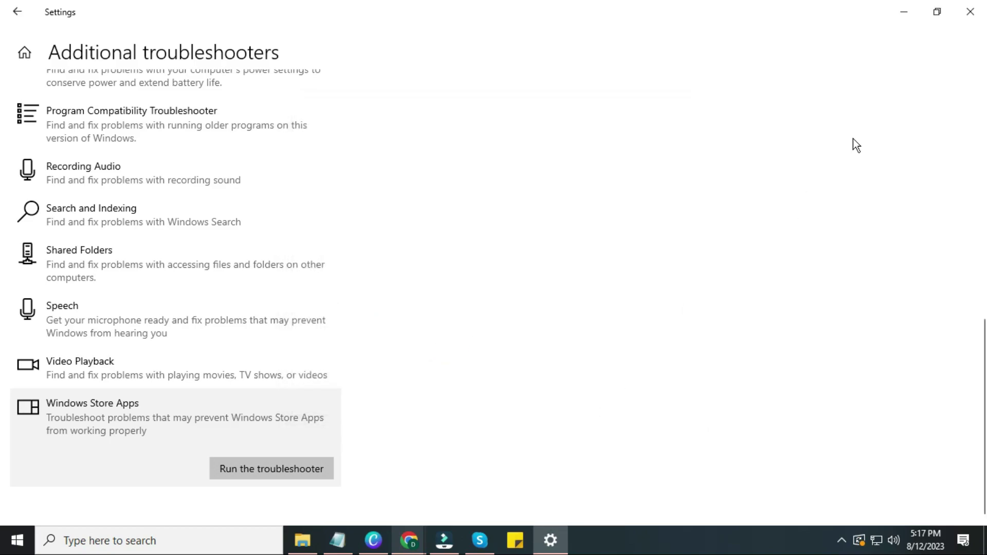
left_click(981, 14)
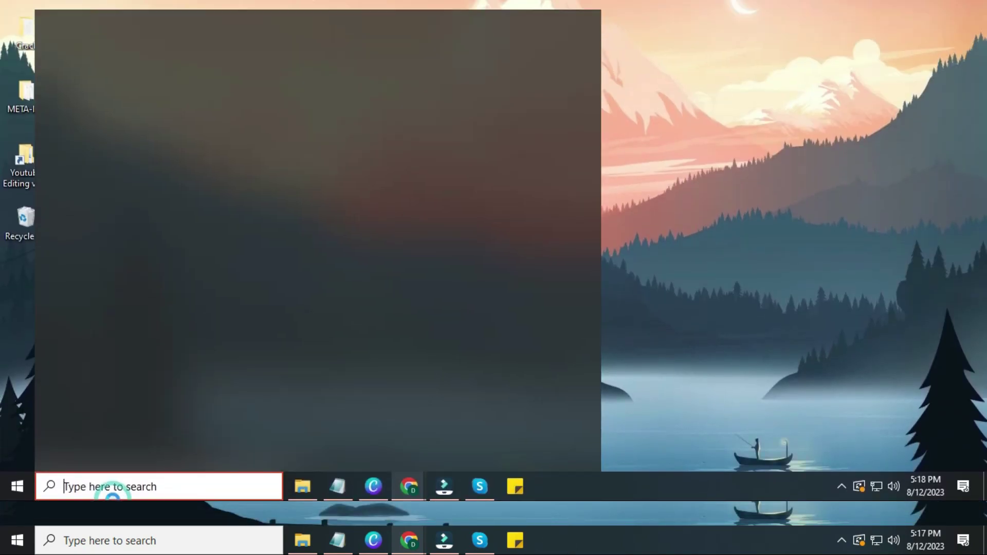
Search Windows for Microsoft Store, open the app, and maximize its window.
type("cro")
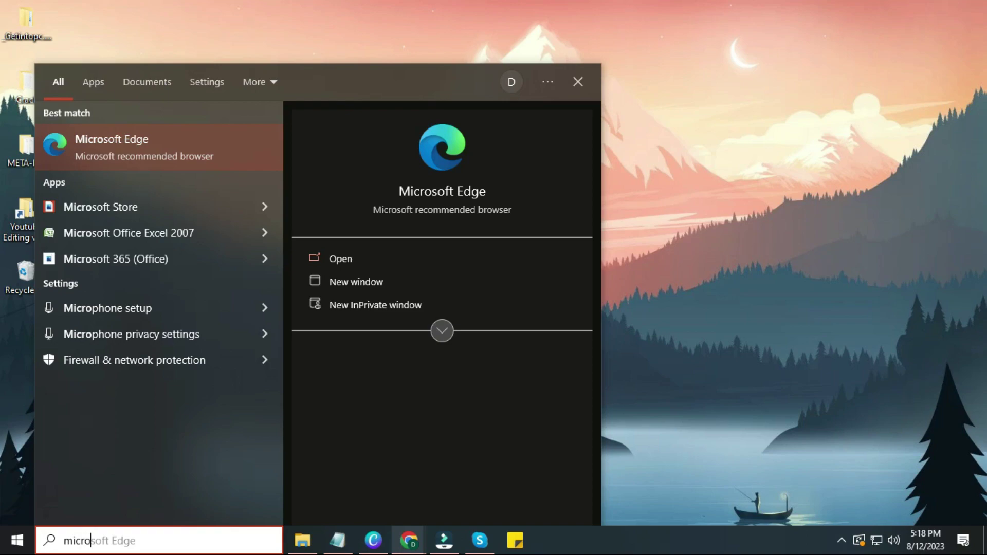
type("soft s")
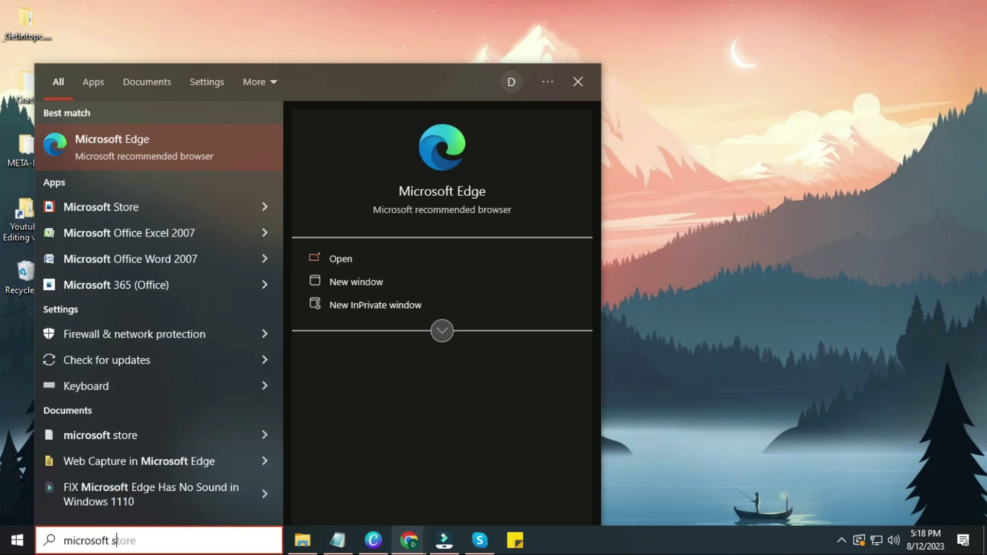
type("t")
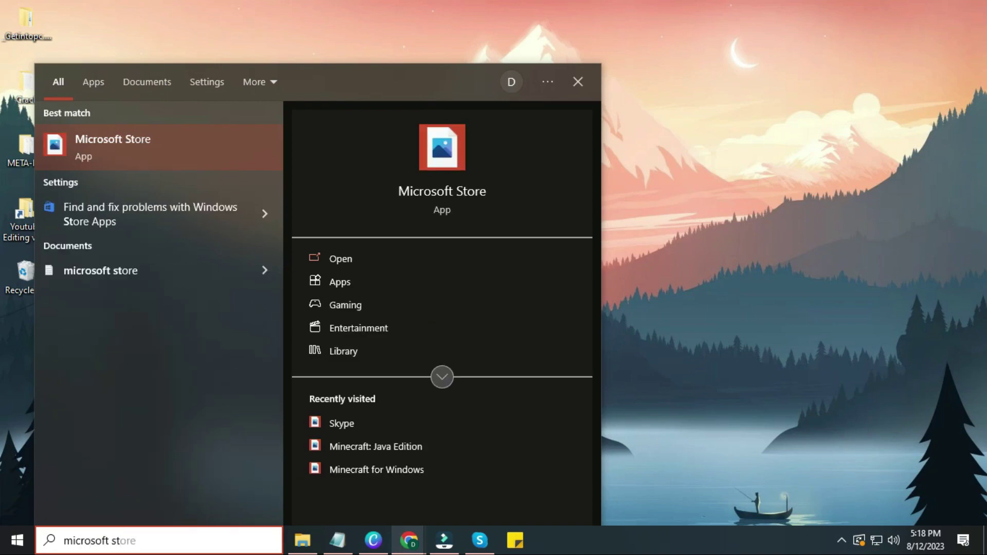
left_click(73, 162)
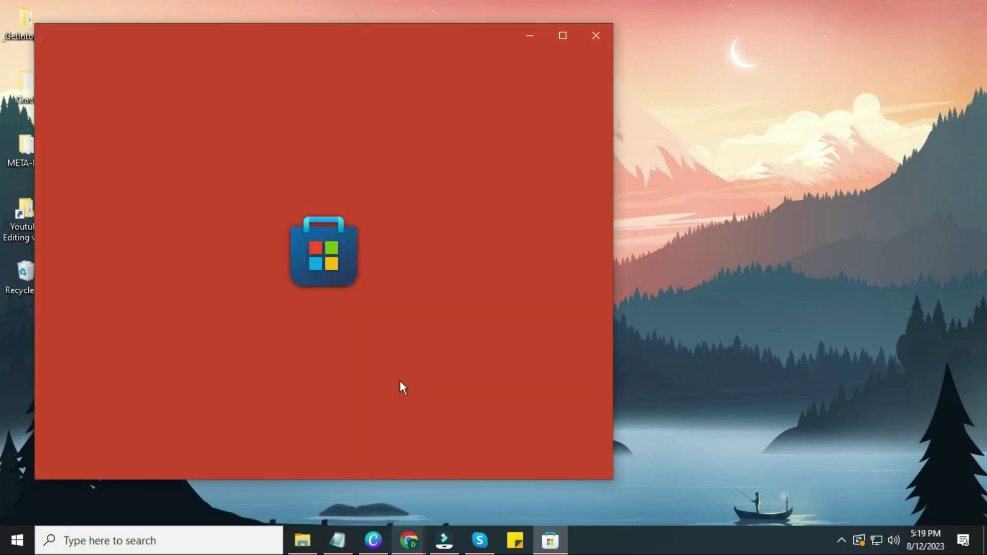
left_click(563, 35)
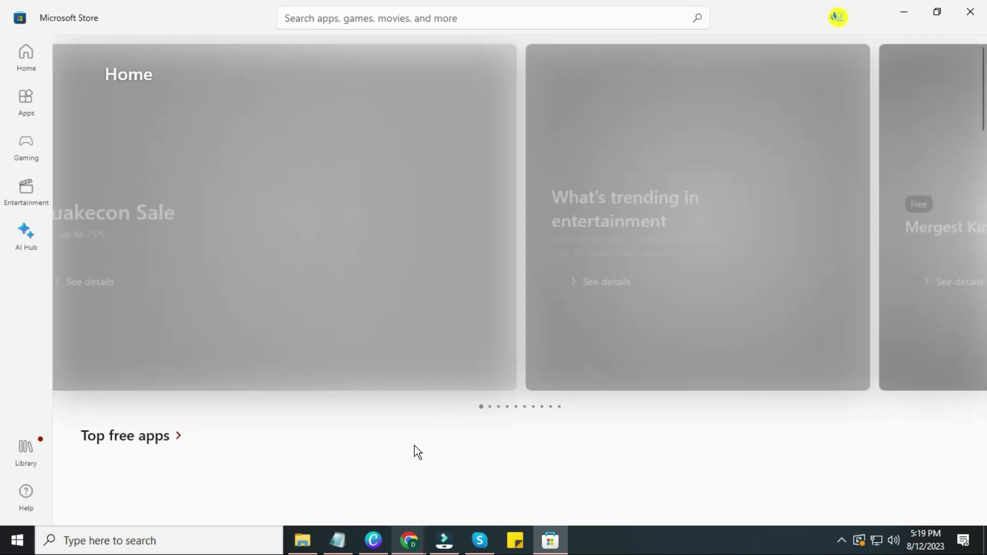
Open the LinkedIn app page from the Essential apps section of the Store home page and start getting the app.
scroll(382, 421, "down", 8)
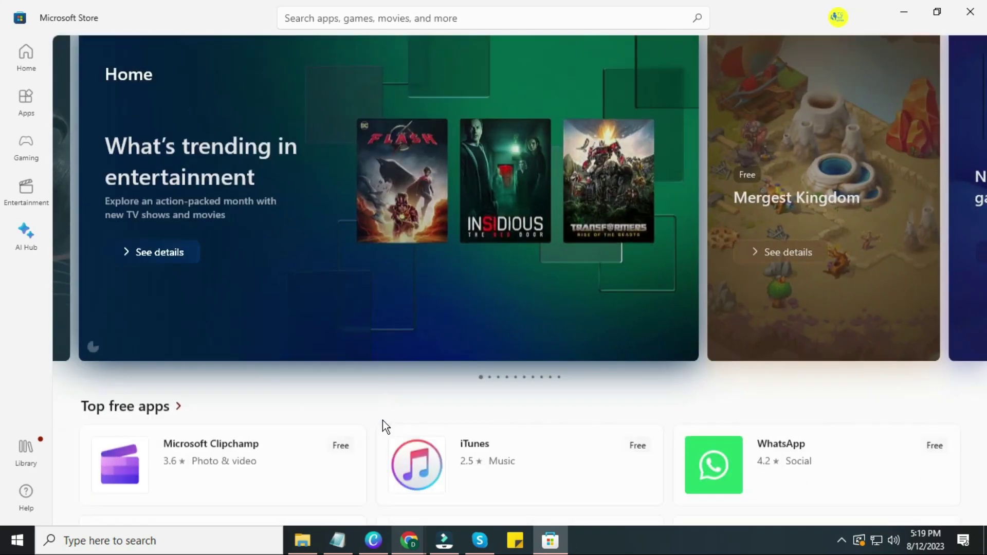
scroll(383, 419, "down", 5)
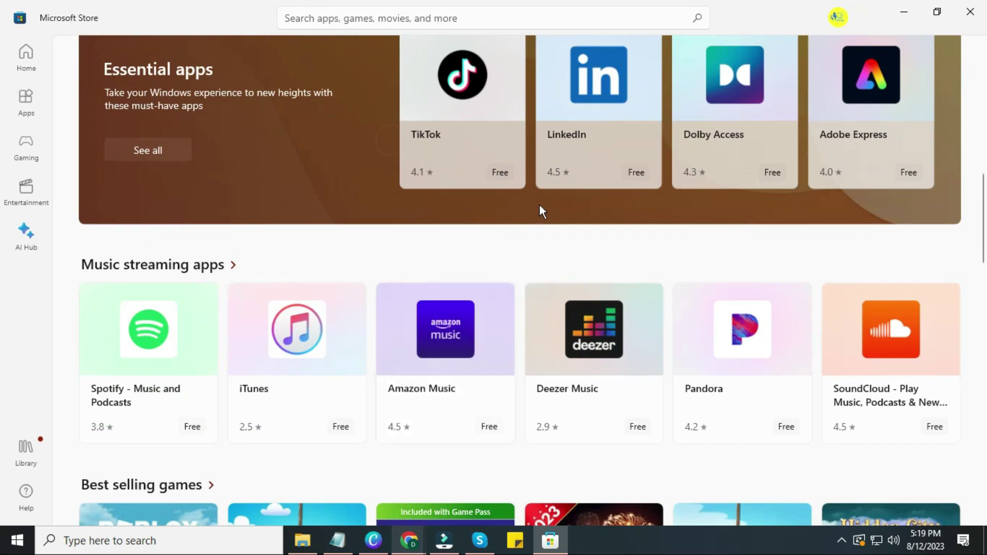
left_click(571, 158)
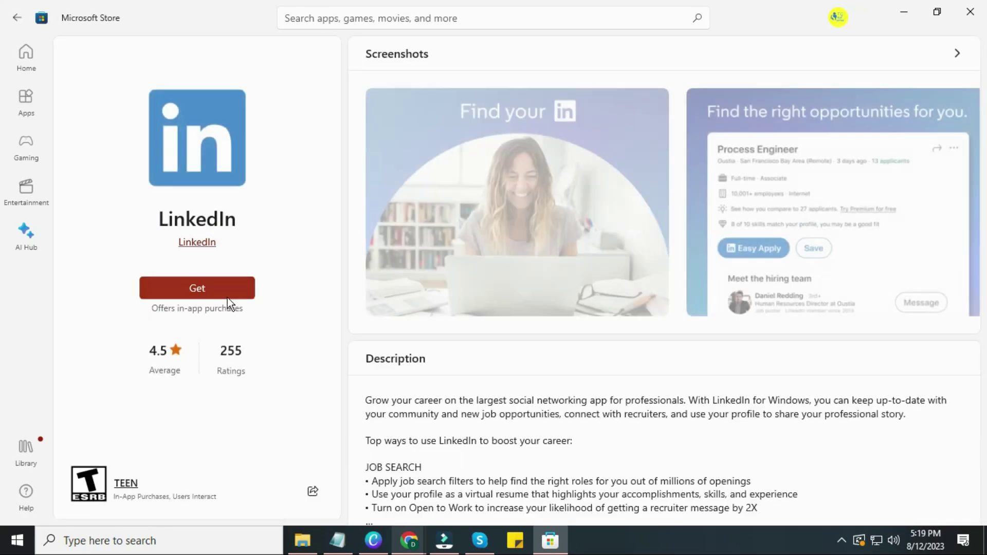
left_click(203, 285)
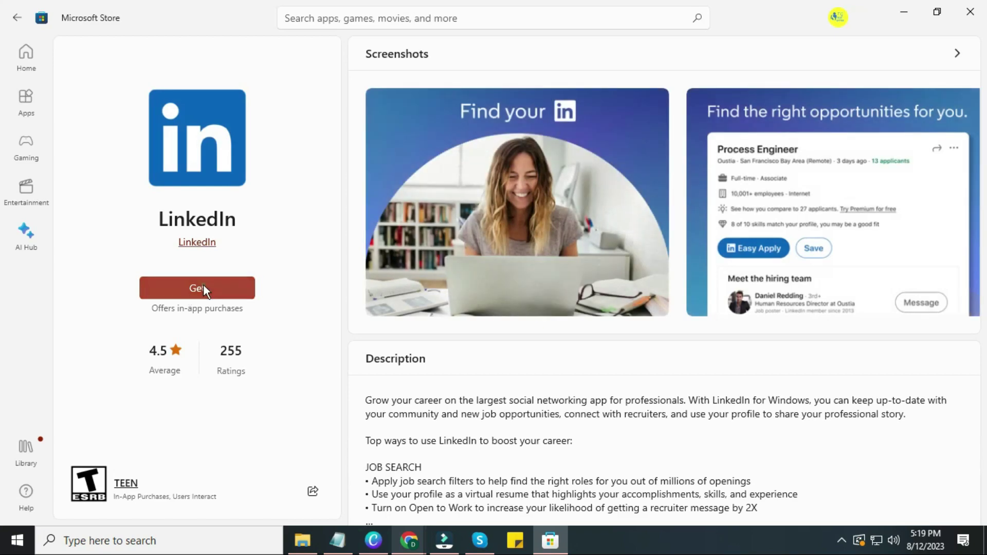